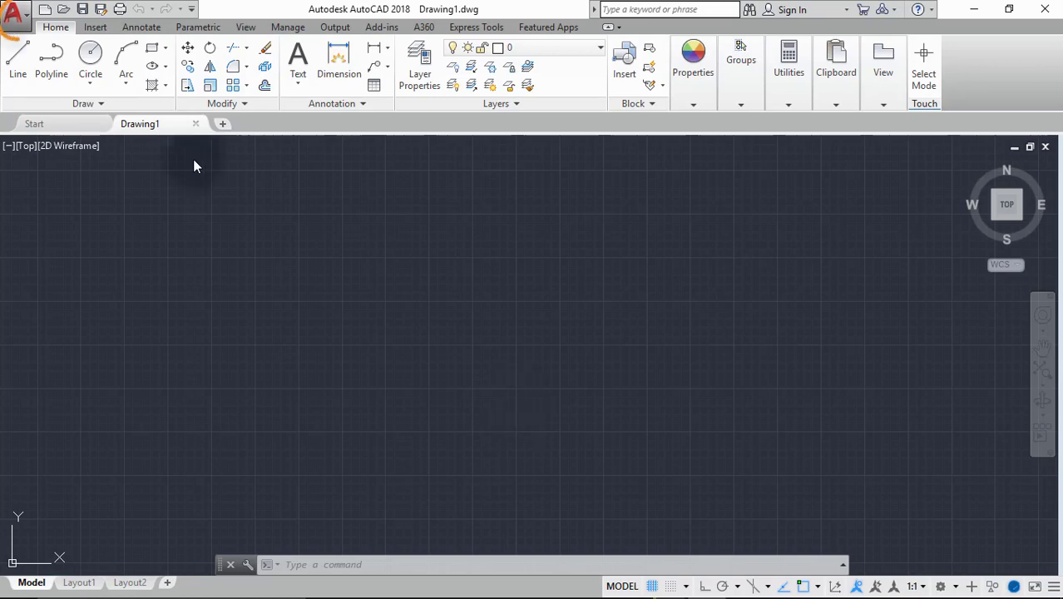
- Review the application's file commands: New, Open, Save, Save As, Import, Export, Publish, Print, Drawing Utilities and Close
{"action": "left_click", "coordinate": [23, 15]}
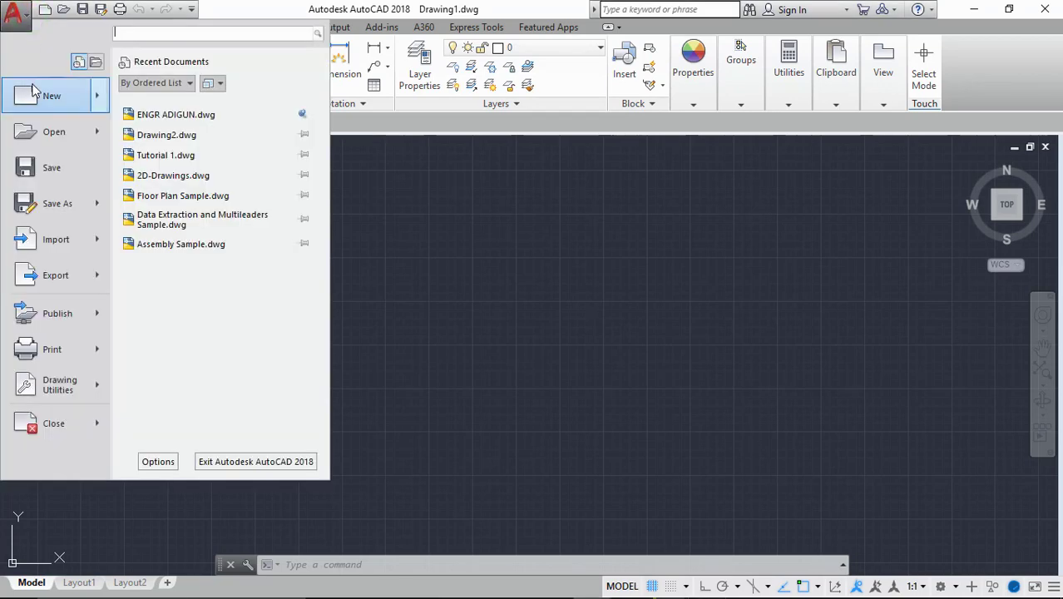
{"action": "mouse_move", "coordinate": [33, 91]}
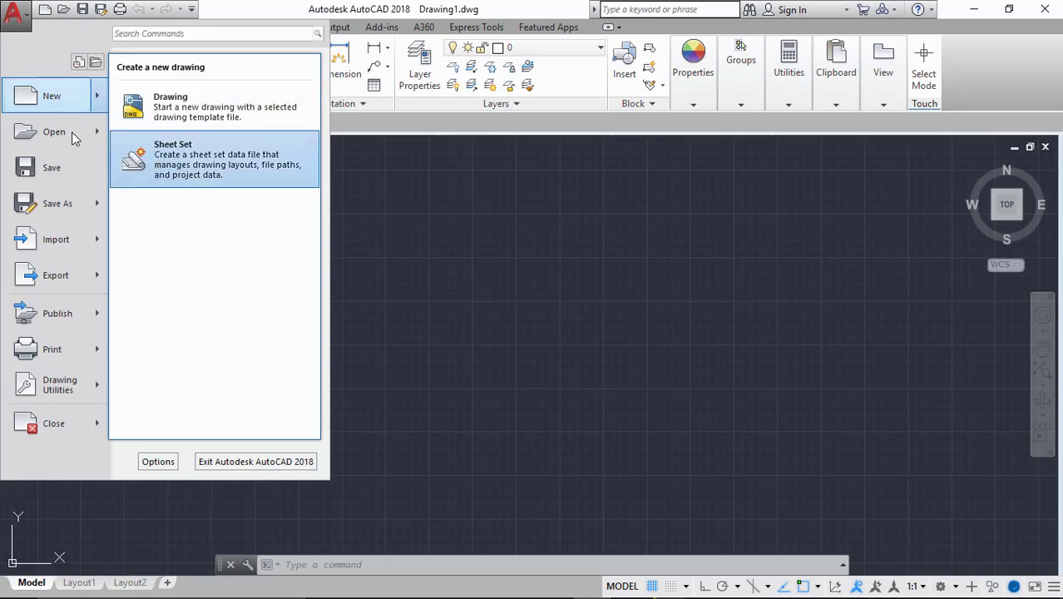
{"action": "mouse_move", "coordinate": [58, 136]}
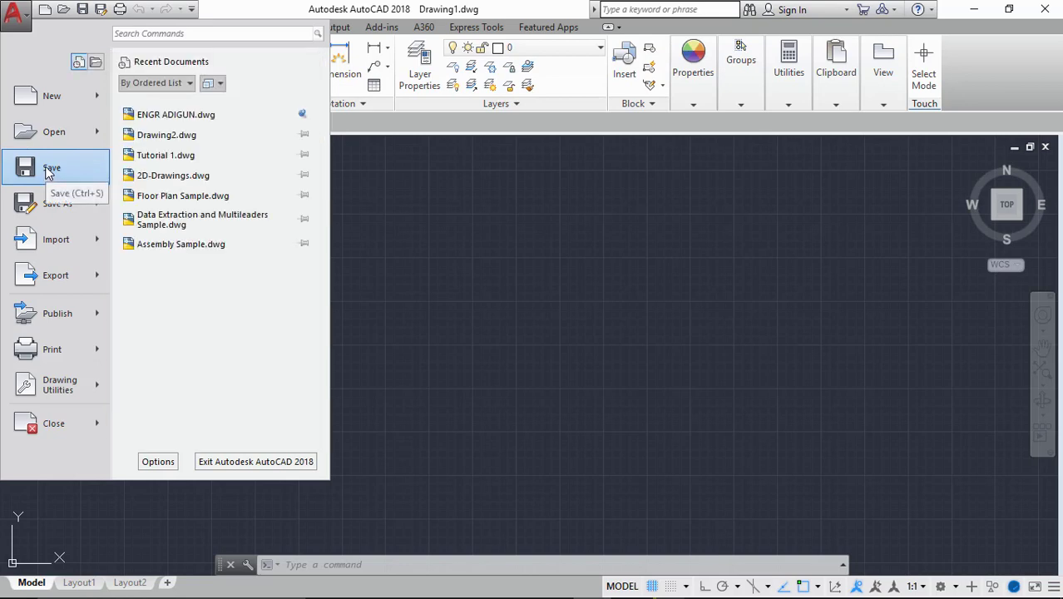
{"action": "mouse_move", "coordinate": [48, 216]}
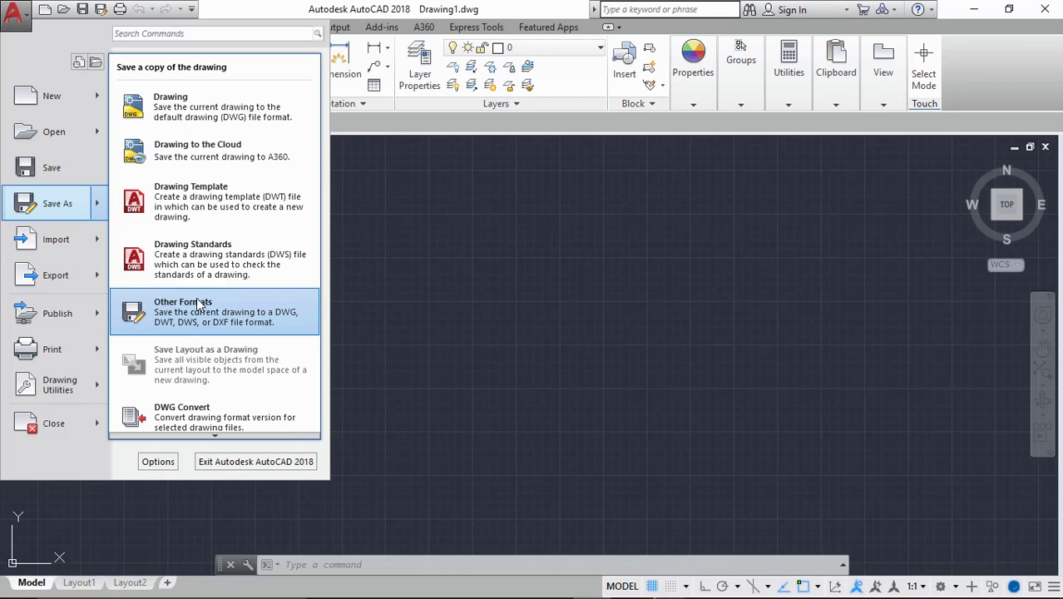
{"action": "mouse_move", "coordinate": [50, 243]}
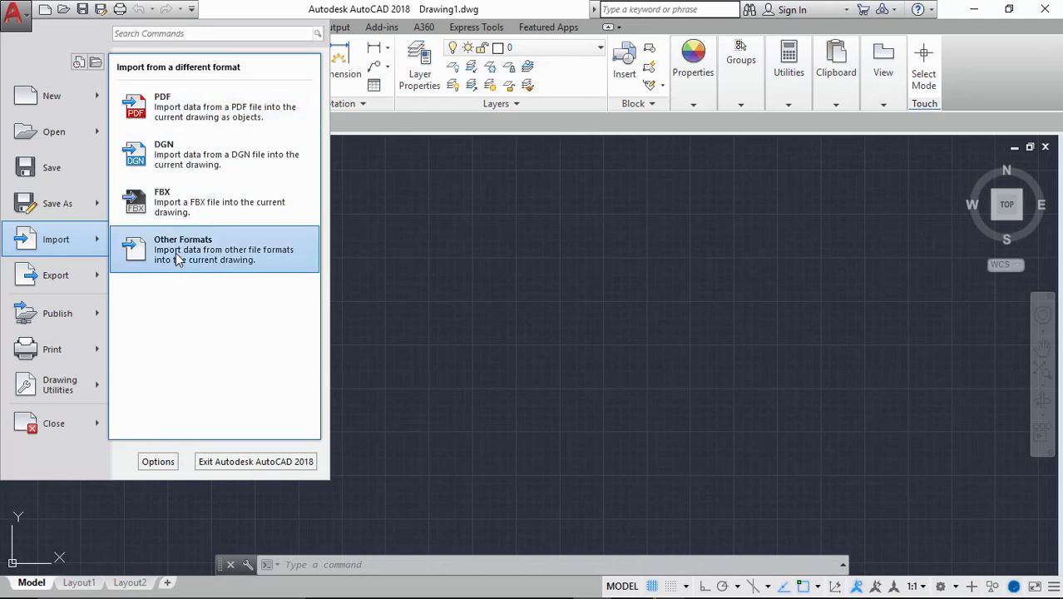
{"action": "mouse_move", "coordinate": [79, 278]}
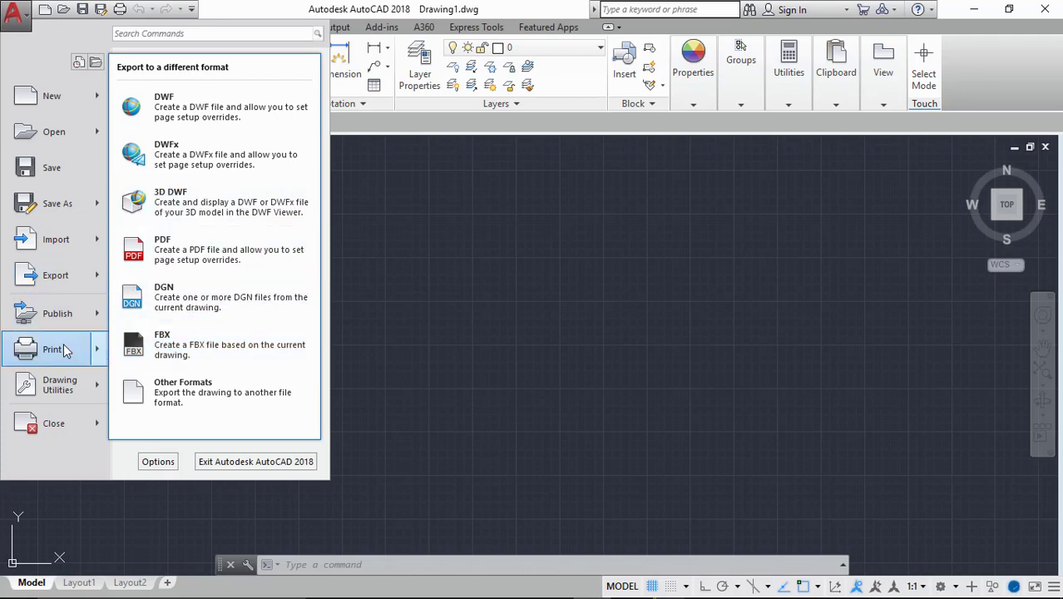
{"action": "mouse_move", "coordinate": [59, 316]}
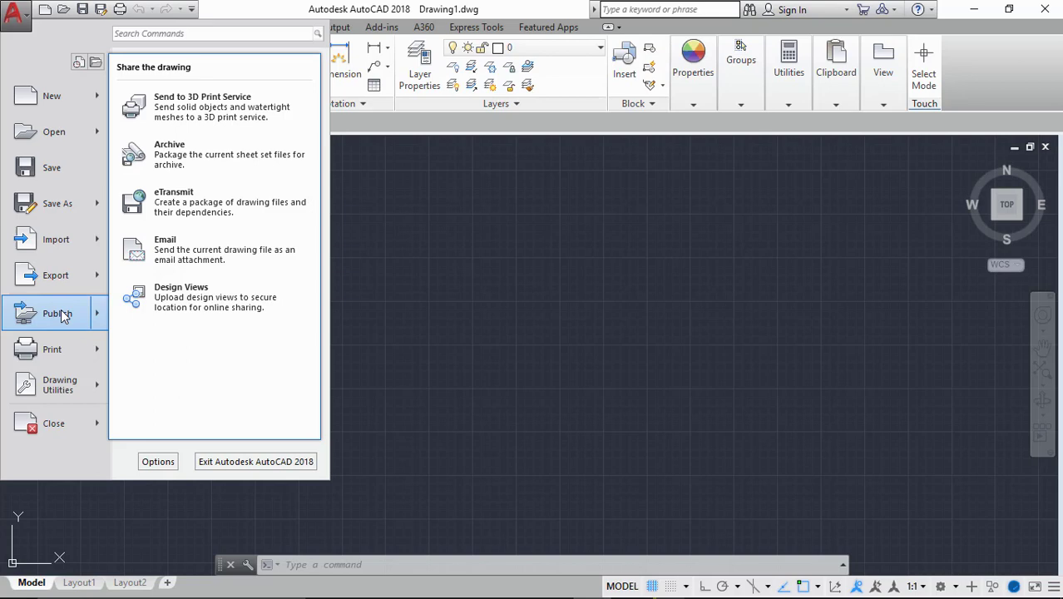
{"action": "mouse_move", "coordinate": [55, 349]}
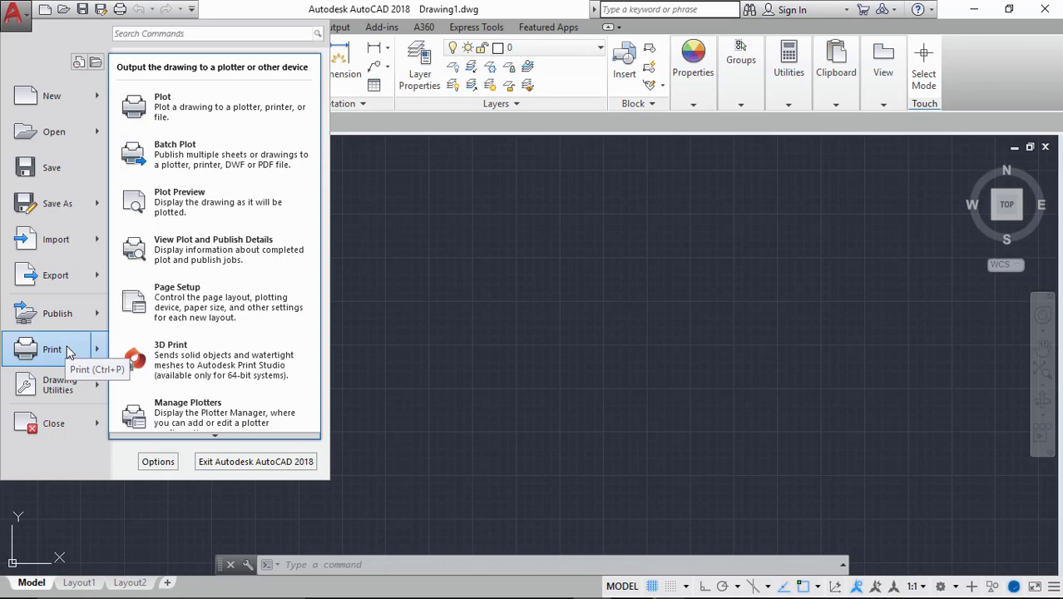
{"action": "mouse_move", "coordinate": [61, 387]}
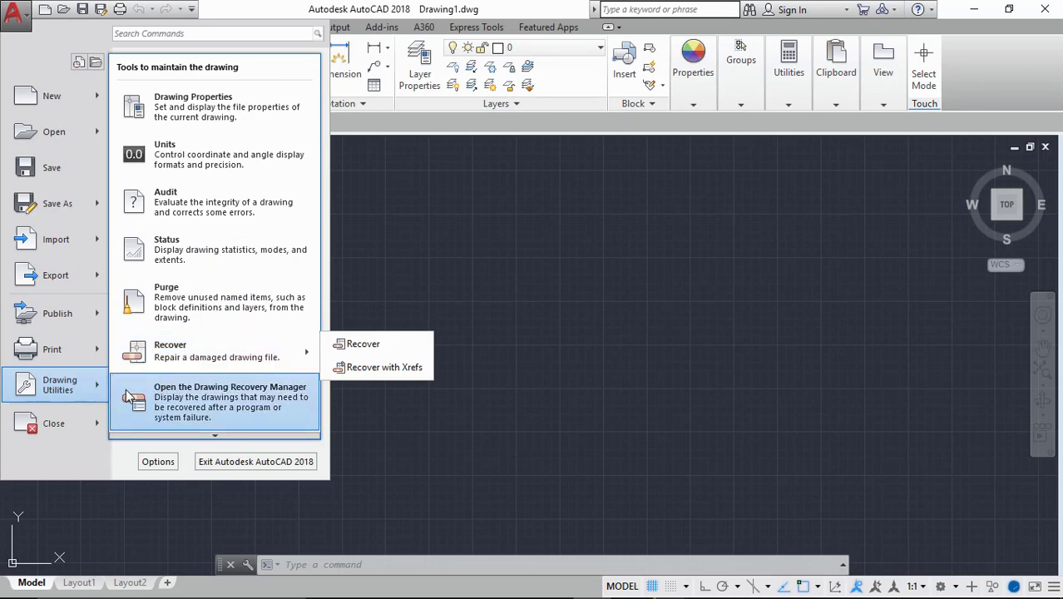
{"action": "mouse_move", "coordinate": [55, 427]}
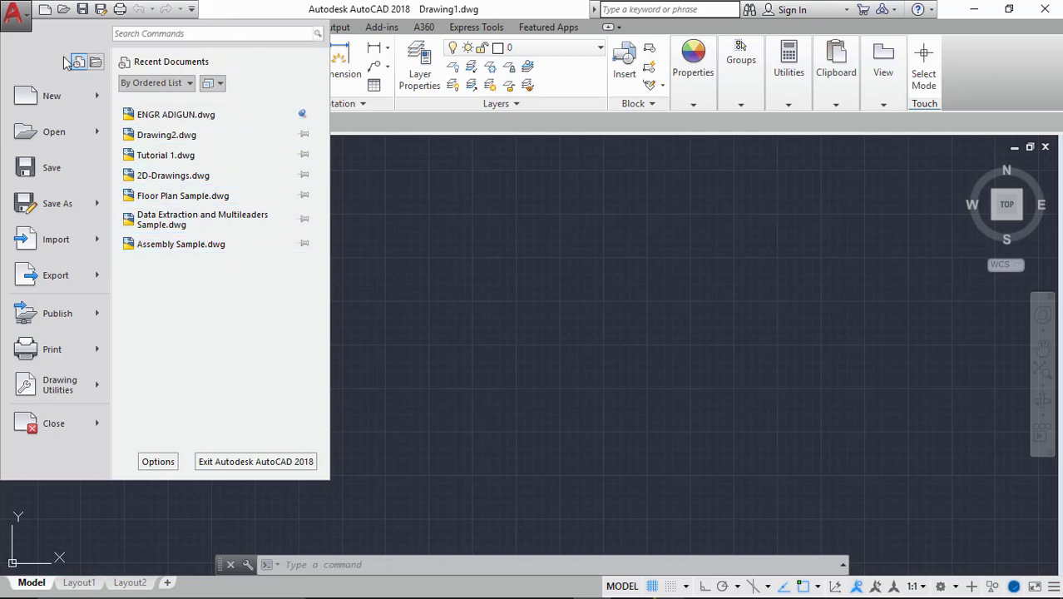
{"action": "left_click", "coordinate": [407, 320]}
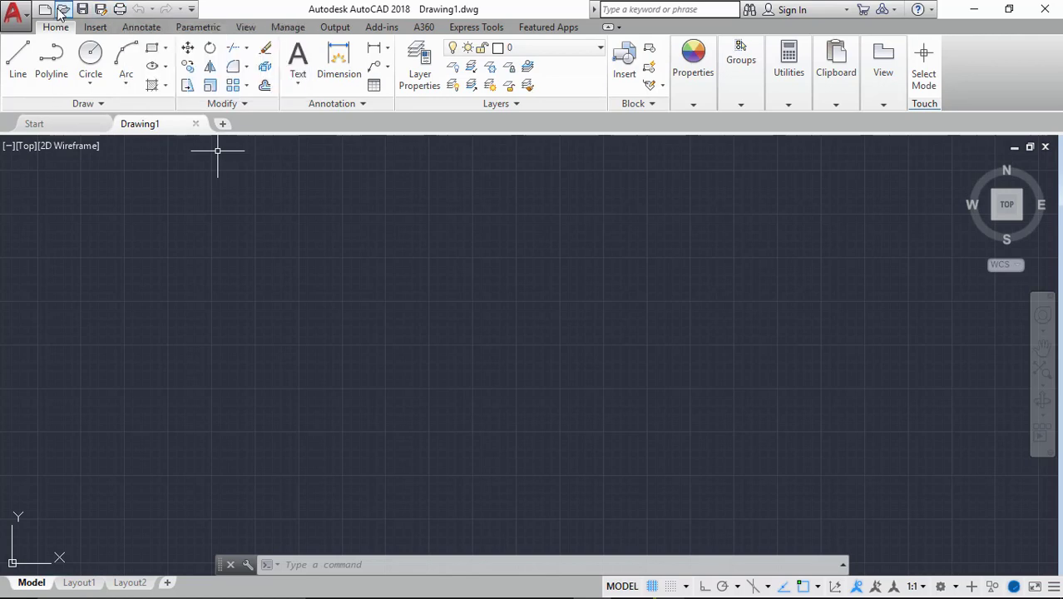
{"action": "left_click", "coordinate": [22, 15]}
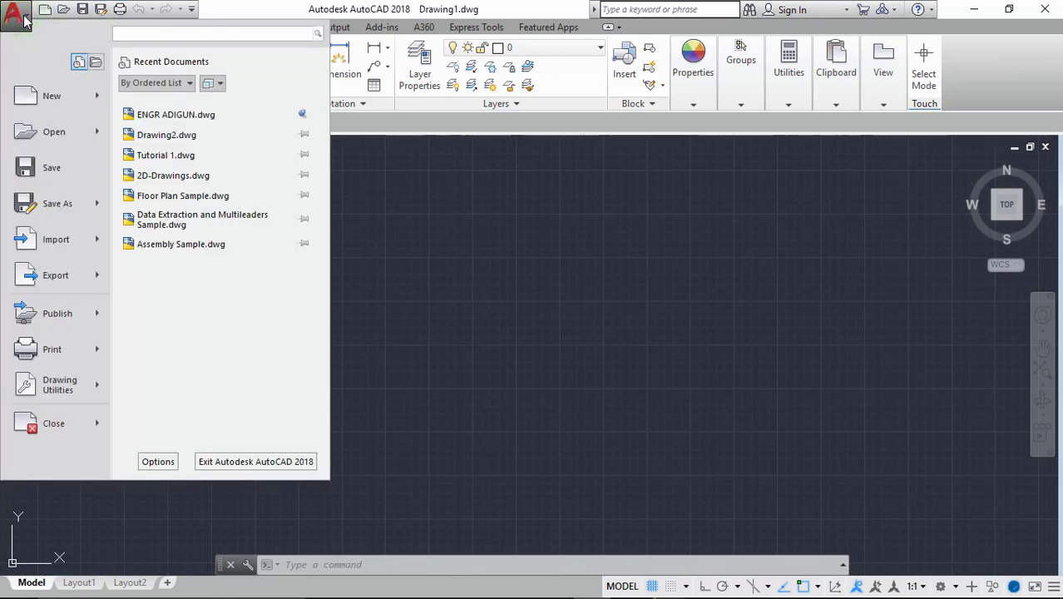
{"action": "left_click", "coordinate": [25, 20]}
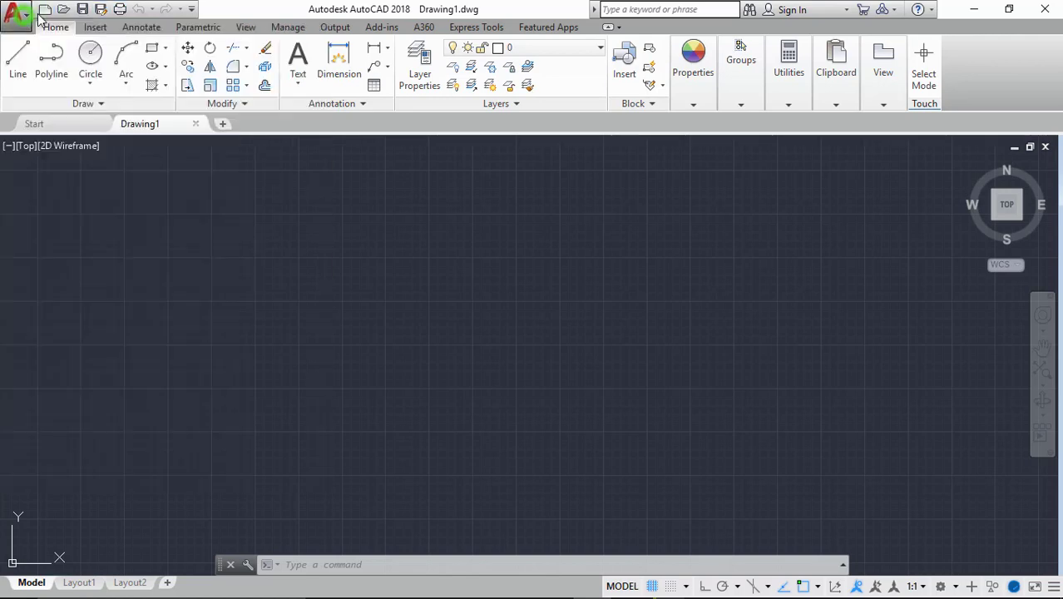
- Review the Quick Access Toolbar's customization options and browse all available commands in the Customize User Interface dialog
{"action": "left_click", "coordinate": [192, 10]}
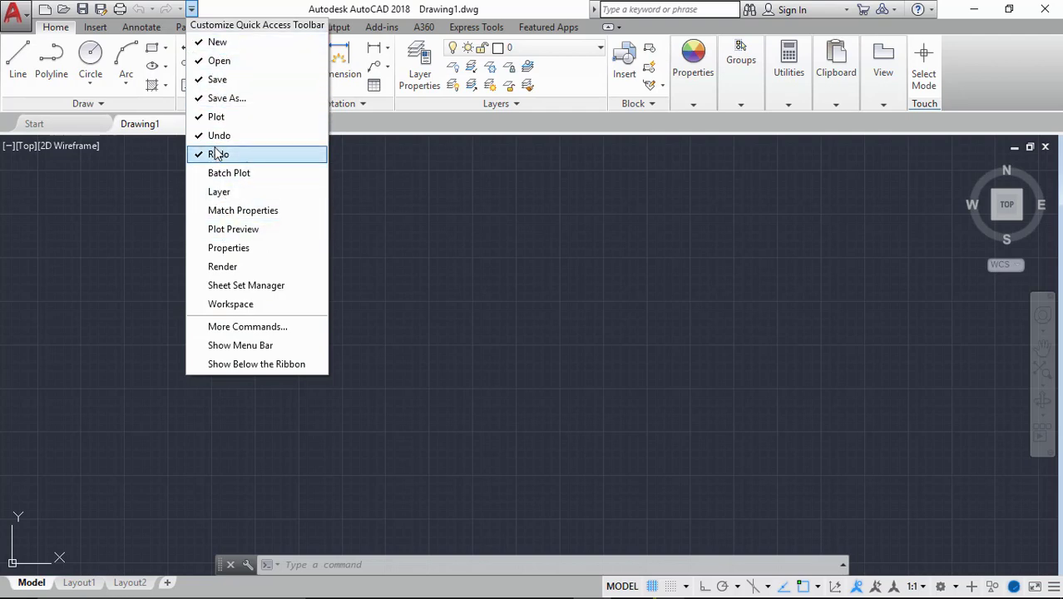
{"action": "left_click", "coordinate": [234, 329]}
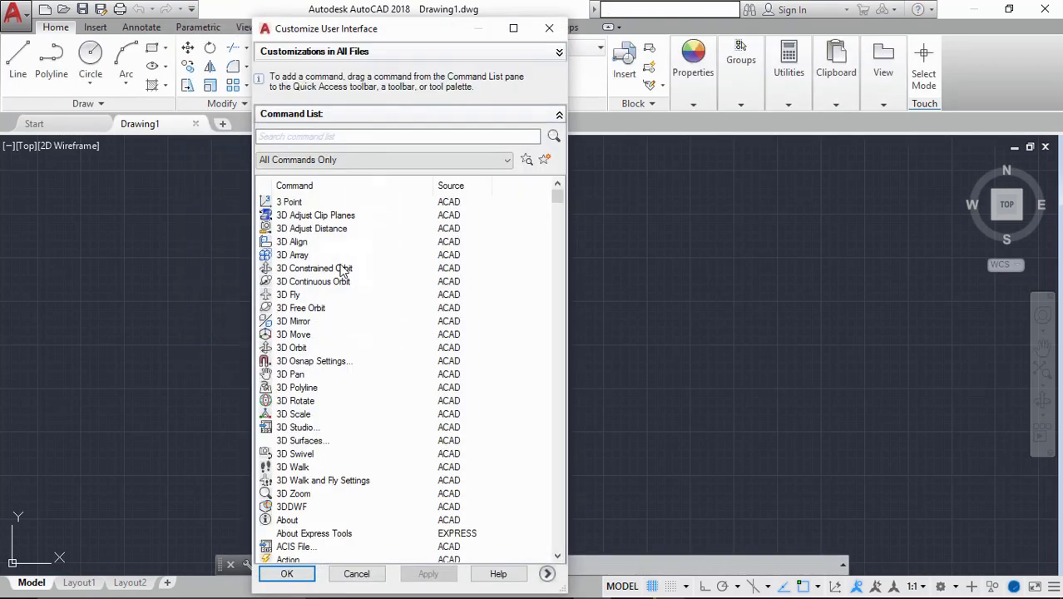
{"action": "scroll", "coordinate": [344, 268], "scroll_direction": "down", "scroll_amount": 9}
{"action": "scroll", "coordinate": [344, 267], "scroll_direction": "down", "scroll_amount": 5}
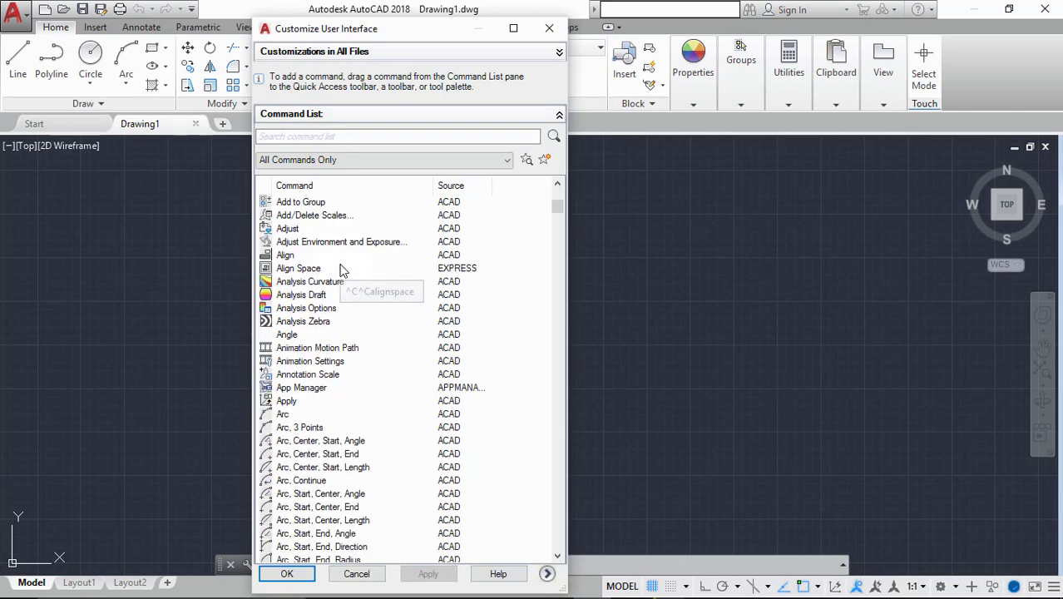
{"action": "scroll", "coordinate": [345, 268], "scroll_direction": "up", "scroll_amount": 5}
{"action": "scroll", "coordinate": [344, 268], "scroll_direction": "up", "scroll_amount": 9}
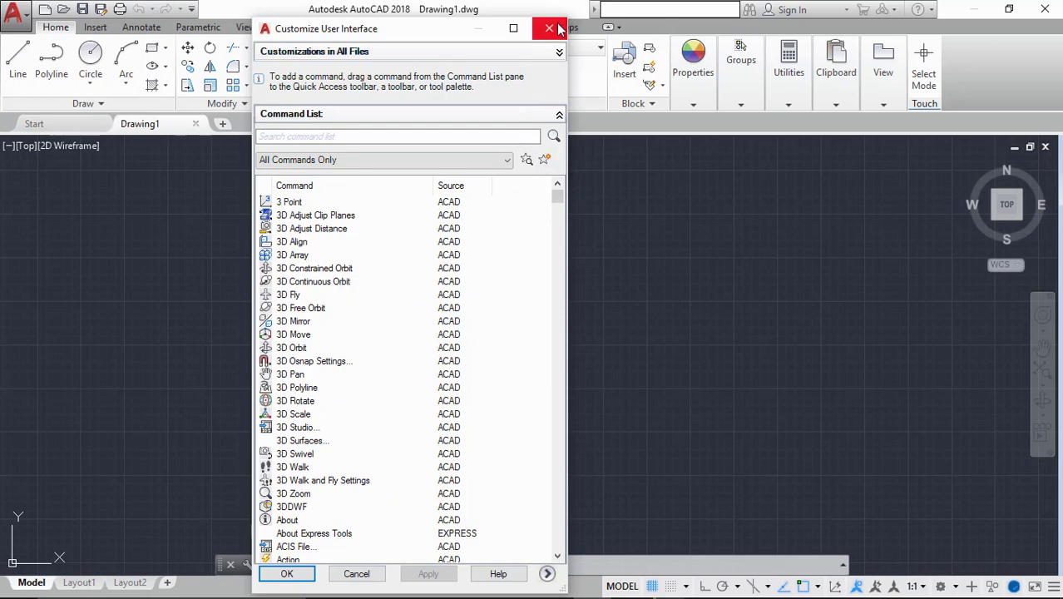
{"action": "left_click", "coordinate": [551, 28]}
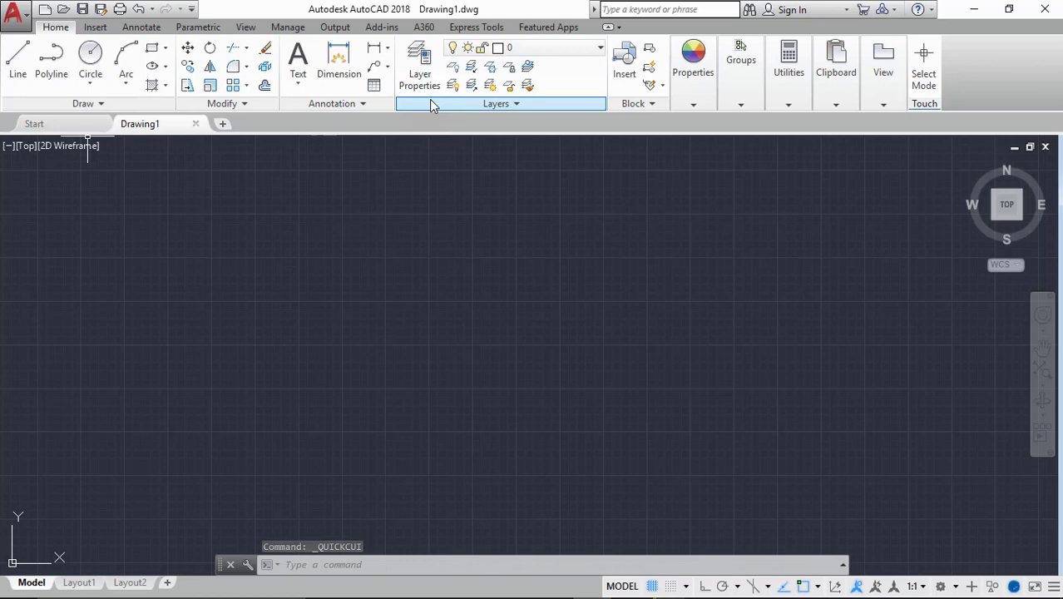
- Look over the ribbon's Insert tools and return to the Home tools in Drawing1
{"action": "left_click", "coordinate": [97, 27]}
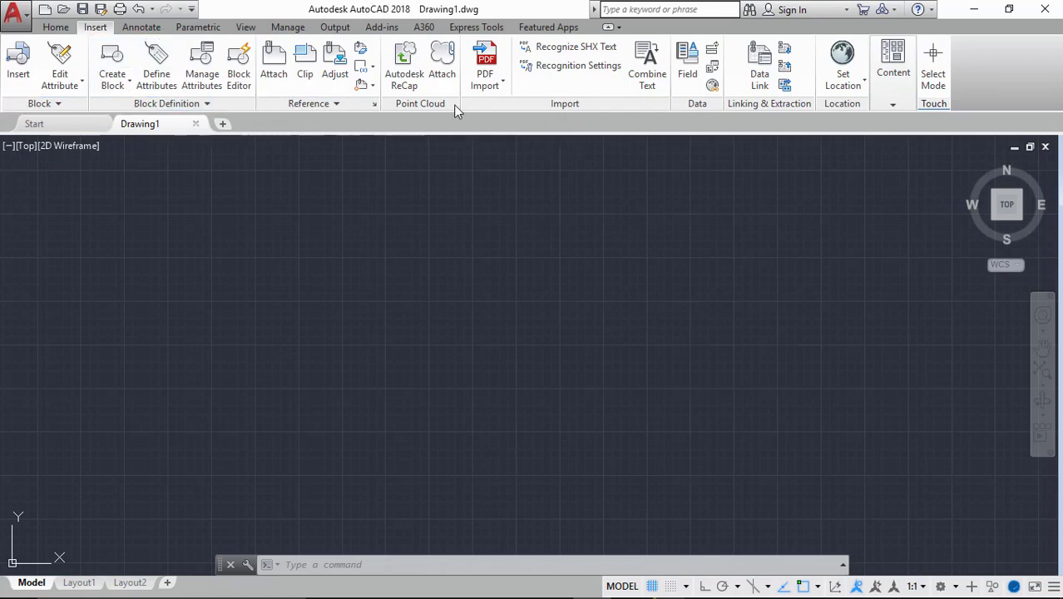
{"action": "left_click", "coordinate": [55, 26]}
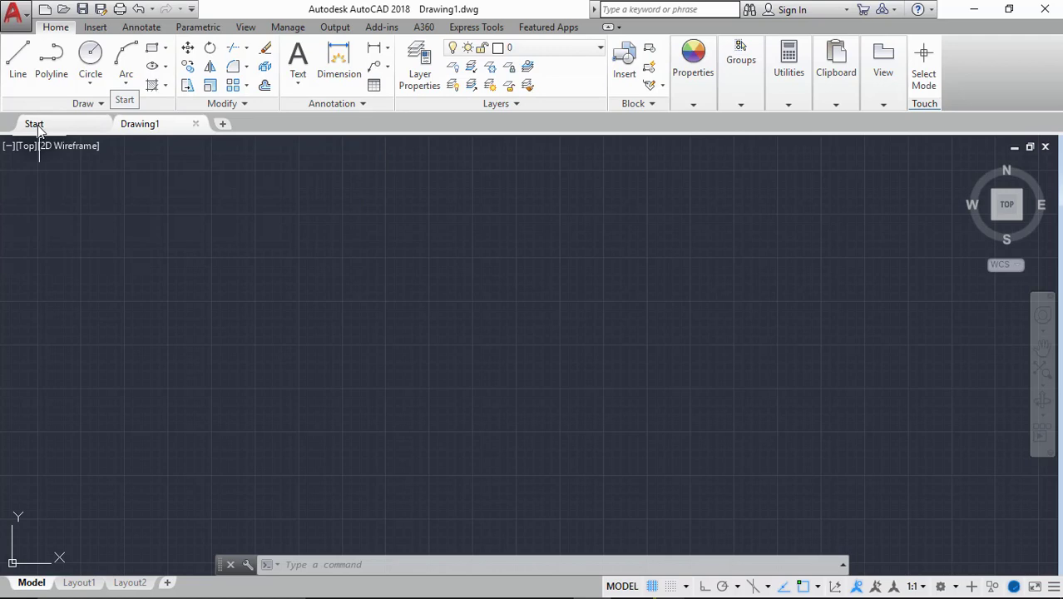
{"action": "mouse_move", "coordinate": [140, 125]}
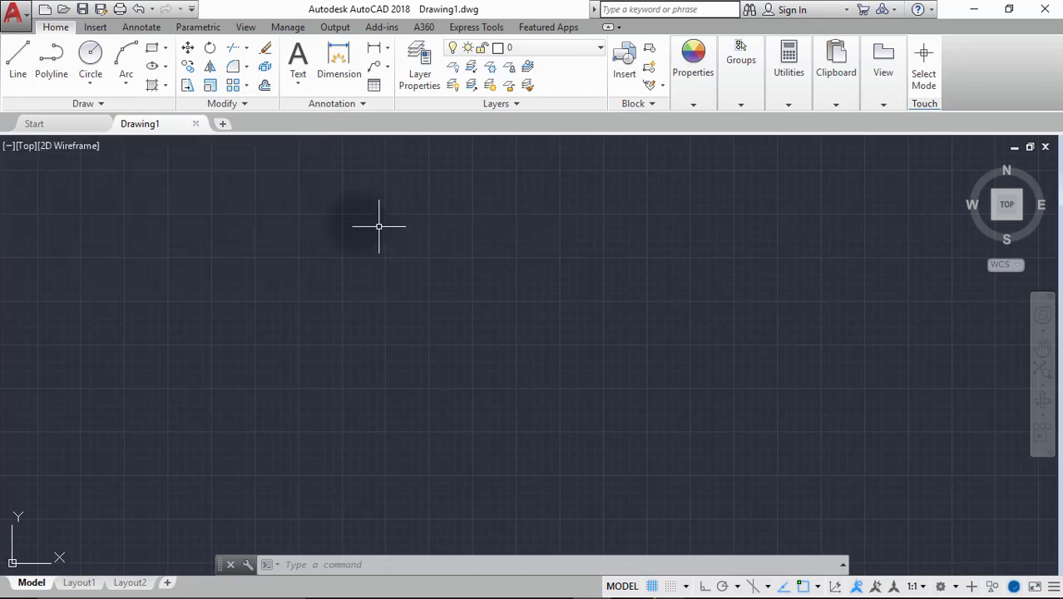
{"action": "left_click", "coordinate": [166, 125]}
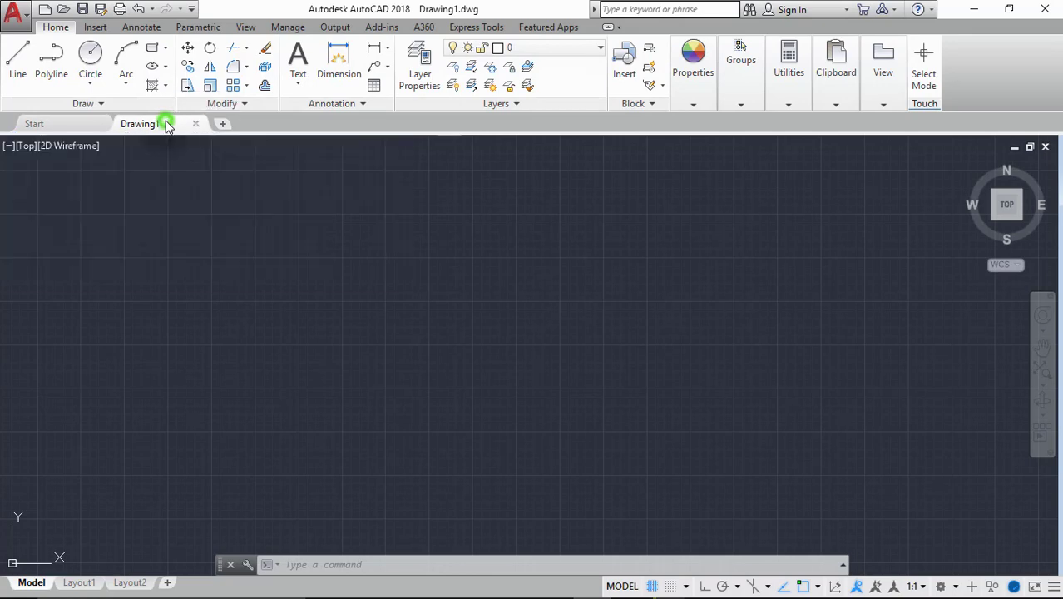
{"action": "mouse_move", "coordinate": [160, 131]}
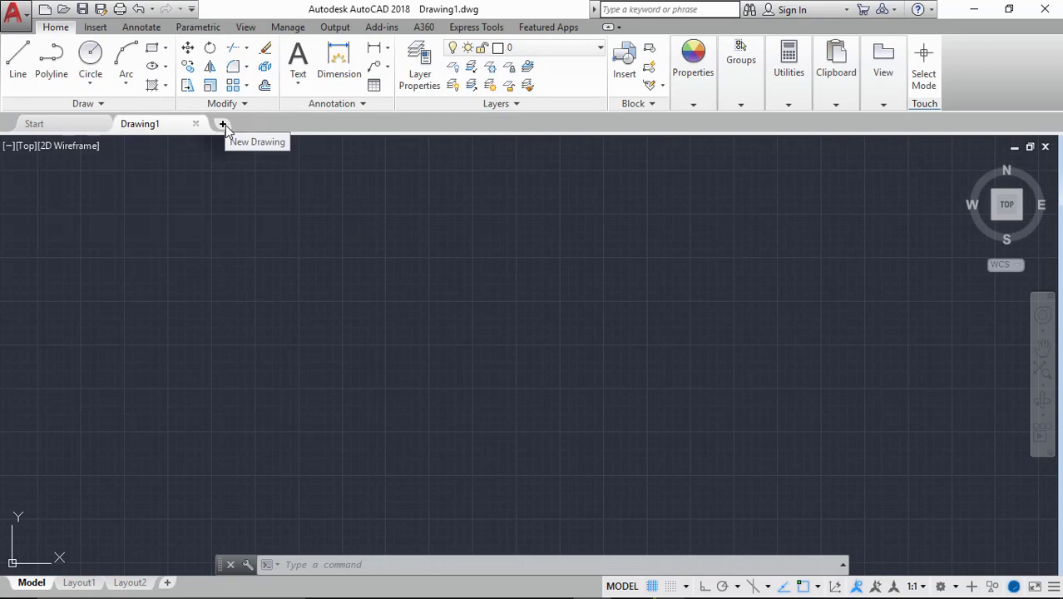
- Create two additional blank drawings and close both of them, leaving only Drawing1 open
{"action": "left_click", "coordinate": [223, 124]}
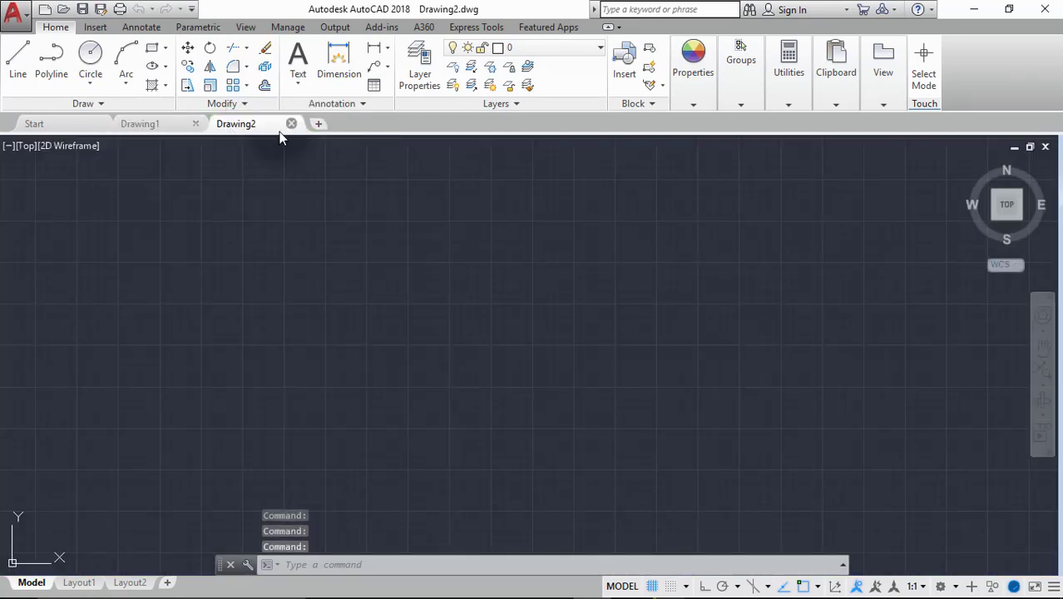
{"action": "left_click", "coordinate": [317, 124]}
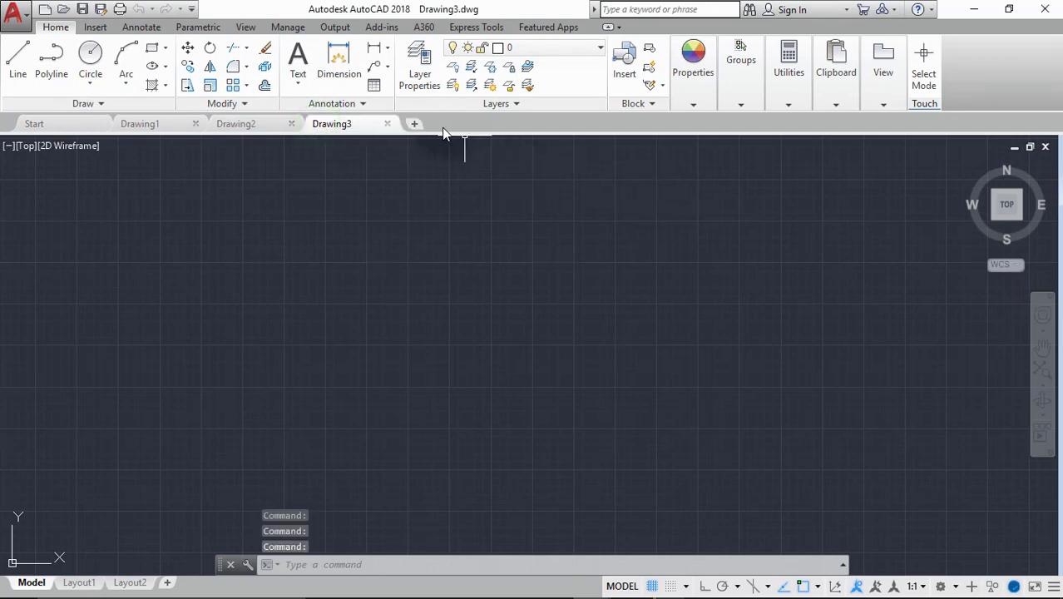
{"action": "left_click", "coordinate": [388, 124]}
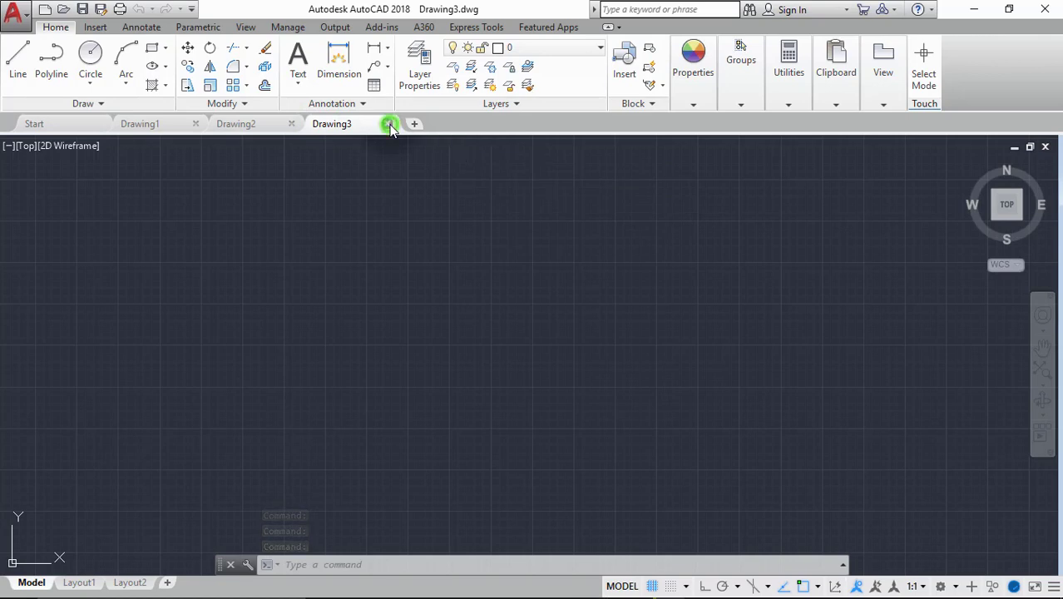
{"action": "left_click", "coordinate": [291, 124]}
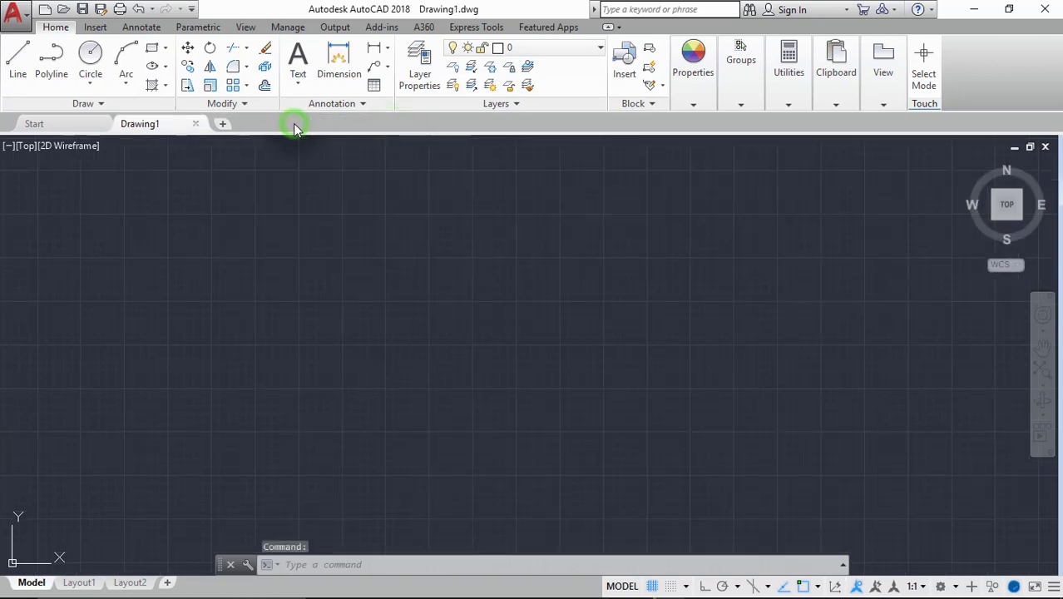
- View the Start page with its getting-started options and recent documents, and return to Drawing1
{"action": "left_click", "coordinate": [74, 125]}
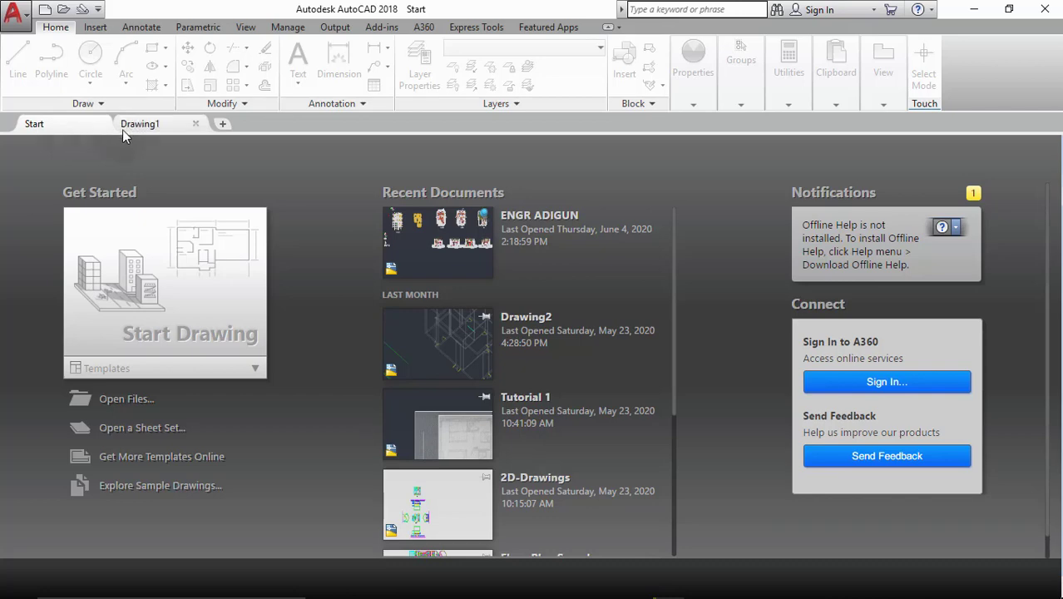
{"action": "left_click", "coordinate": [163, 124]}
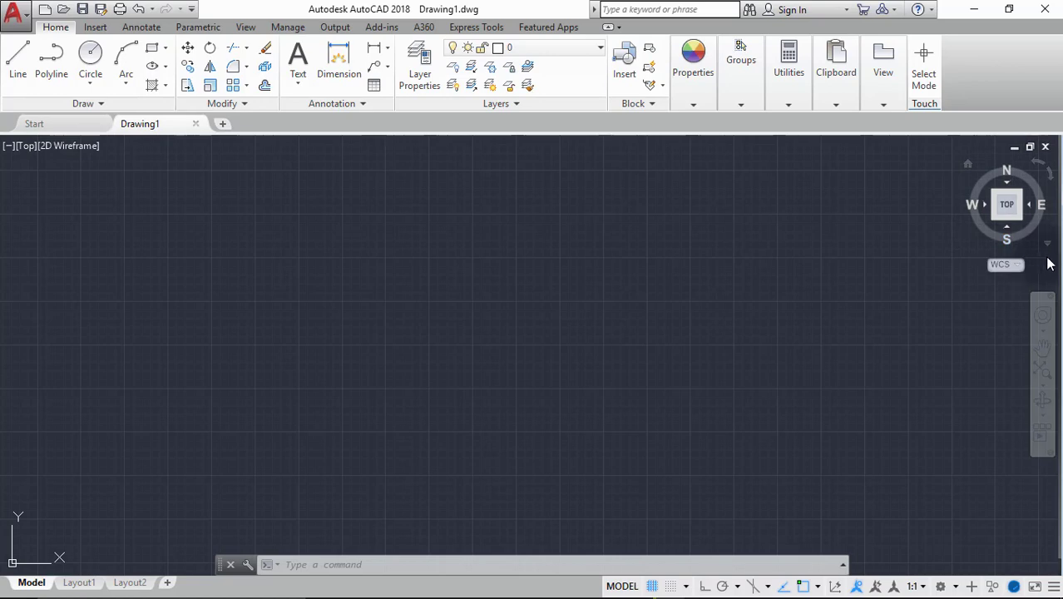
{"action": "key", "text": "ctrl+z"}
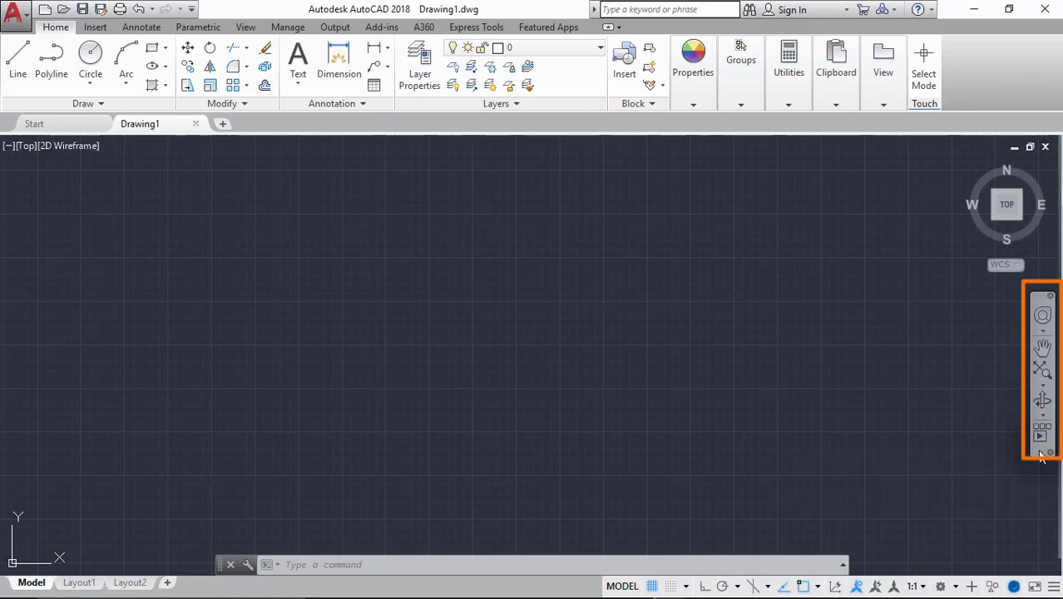
- Pan the empty drawing back and forth with the Pan tool and review the available zoom options
{"action": "left_click", "coordinate": [1043, 351]}
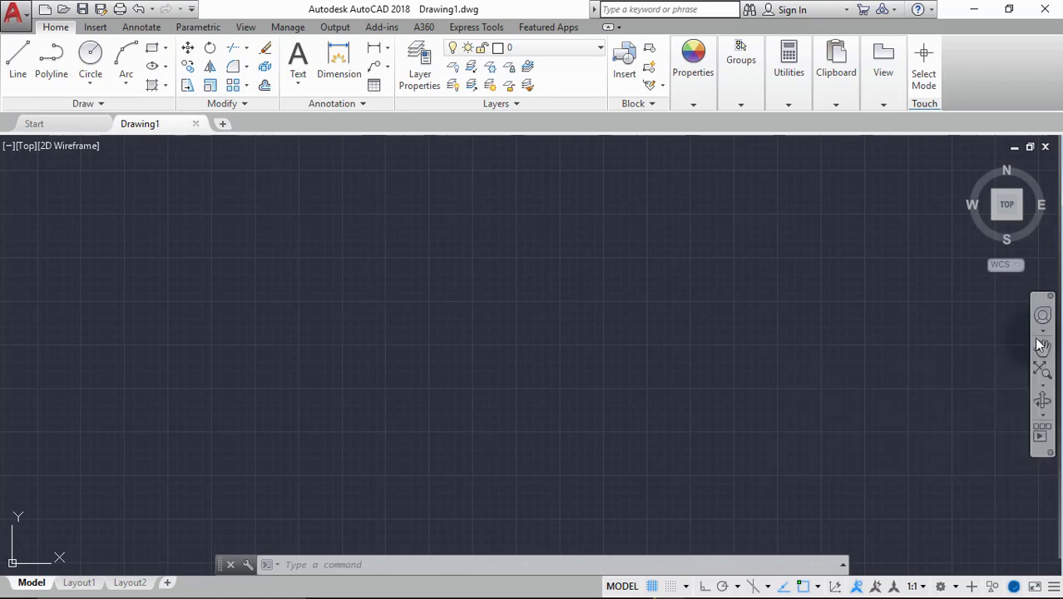
{"action": "mouse_move", "coordinate": [689, 309]}
{"action": "left_mouse_down"}
{"action": "mouse_move", "coordinate": [750, 353]}
{"action": "mouse_move", "coordinate": [802, 323]}
{"action": "left_mouse_up"}
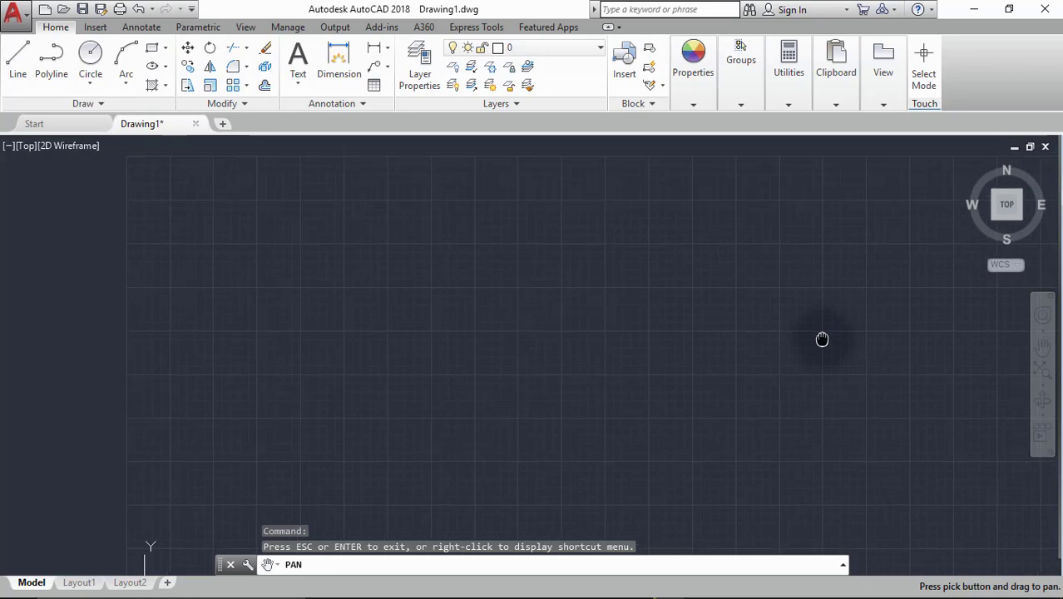
{"action": "mouse_move", "coordinate": [821, 337]}
{"action": "left_mouse_down"}
{"action": "mouse_move", "coordinate": [774, 335]}
{"action": "mouse_move", "coordinate": [667, 264]}
{"action": "mouse_move", "coordinate": [653, 266]}
{"action": "mouse_move", "coordinate": [700, 297]}
{"action": "left_mouse_up"}
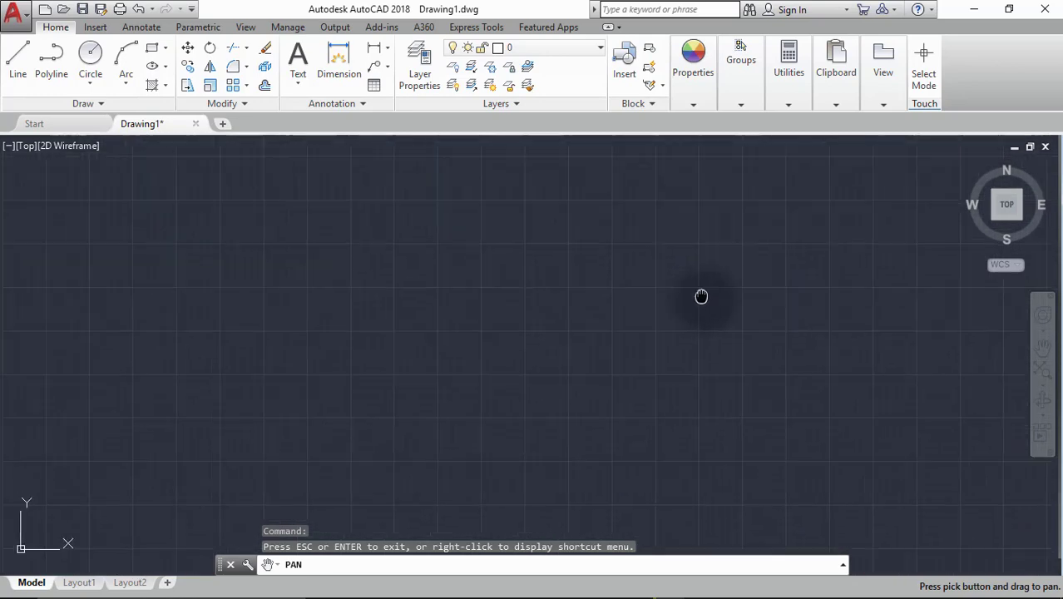
{"action": "left_click", "coordinate": [1041, 384]}
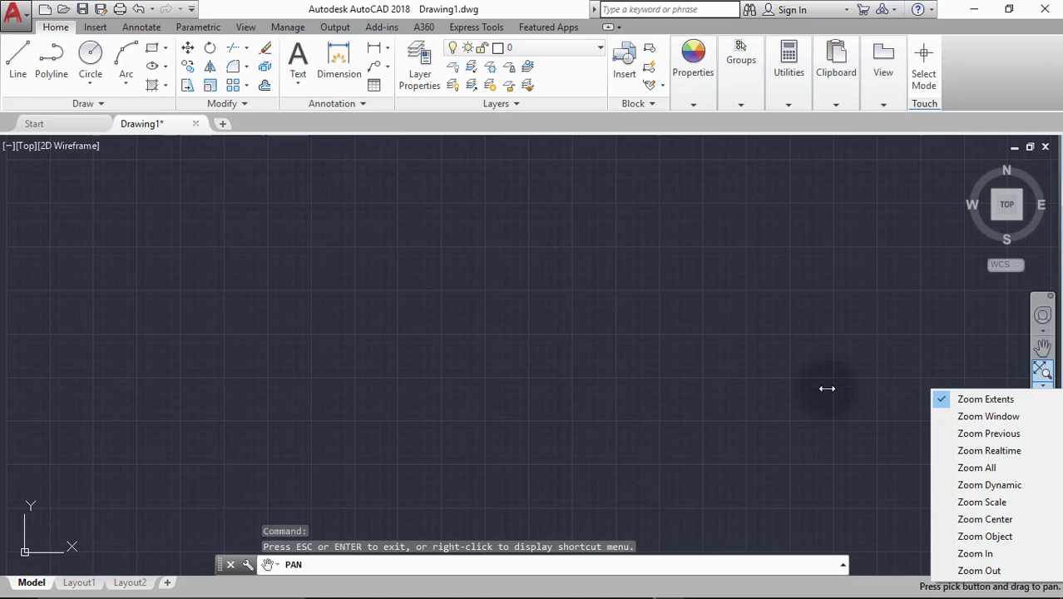
{"action": "left_click", "coordinate": [890, 344]}
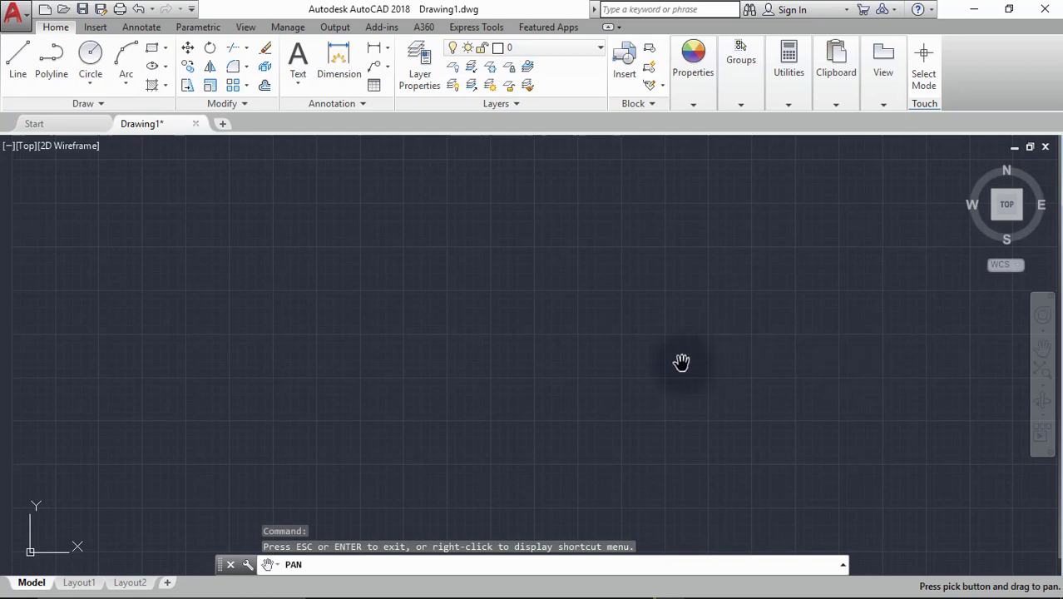
- Draw a triangle with the Line command, undoing and re-picking its lower corner before closing the outline
{"action": "key", "text": "Escape"}
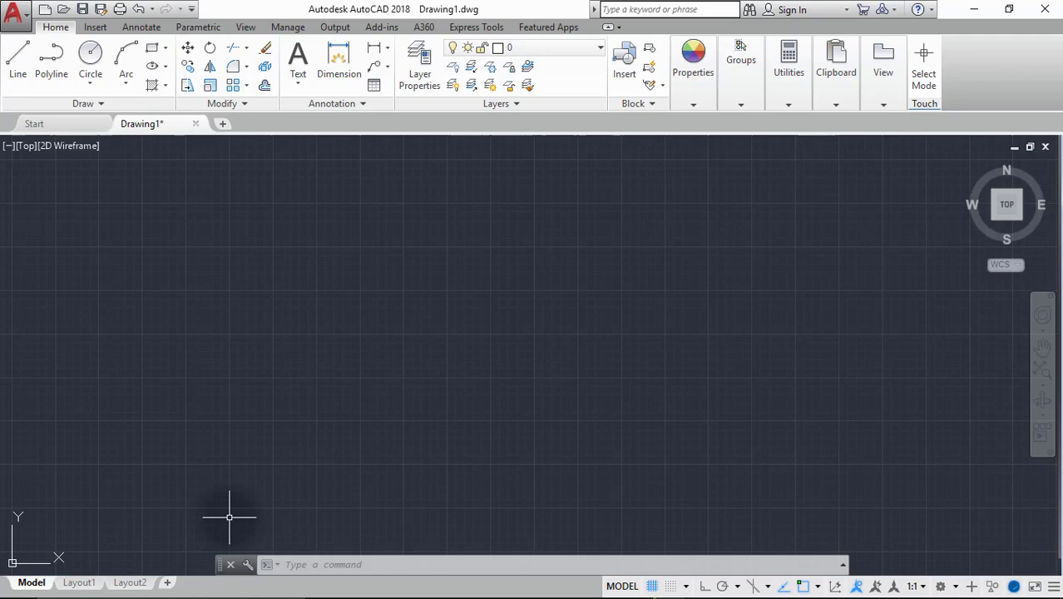
{"action": "left_click", "coordinate": [18, 67]}
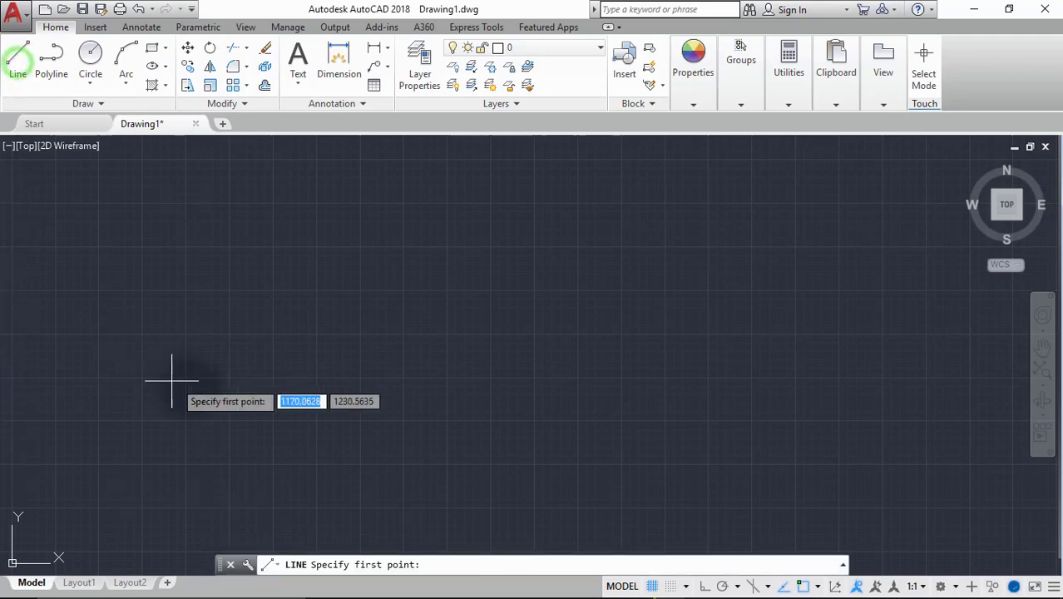
{"action": "left_click", "coordinate": [248, 347]}
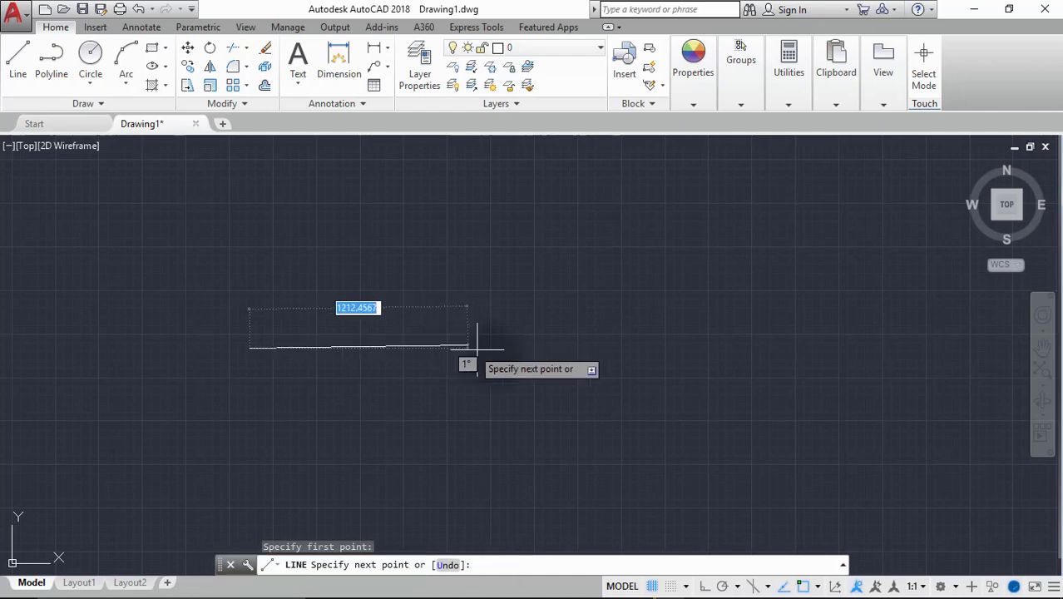
{"action": "left_click", "coordinate": [559, 337]}
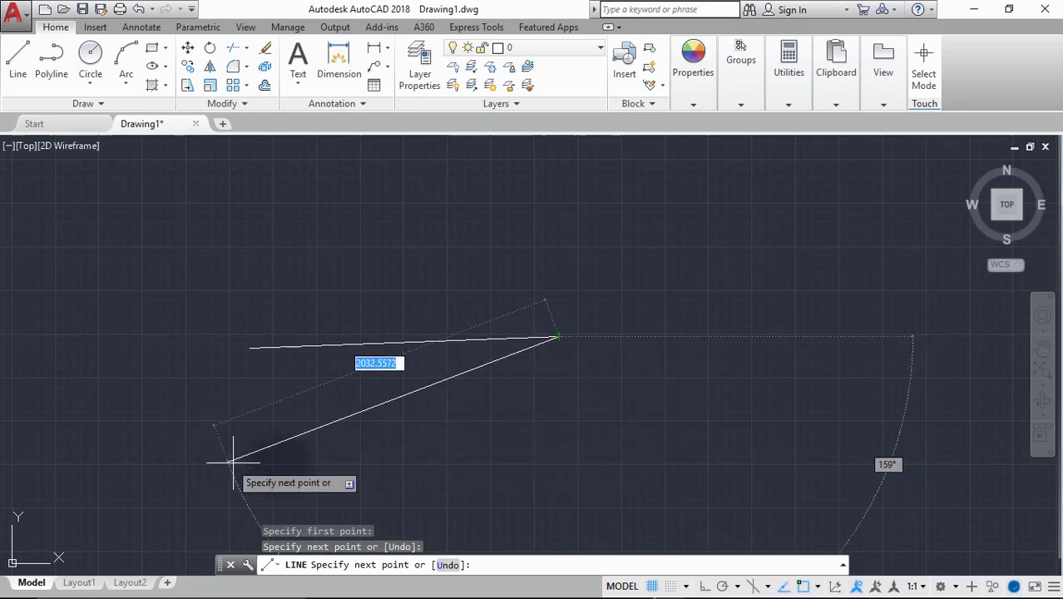
{"action": "left_click", "coordinate": [305, 438]}
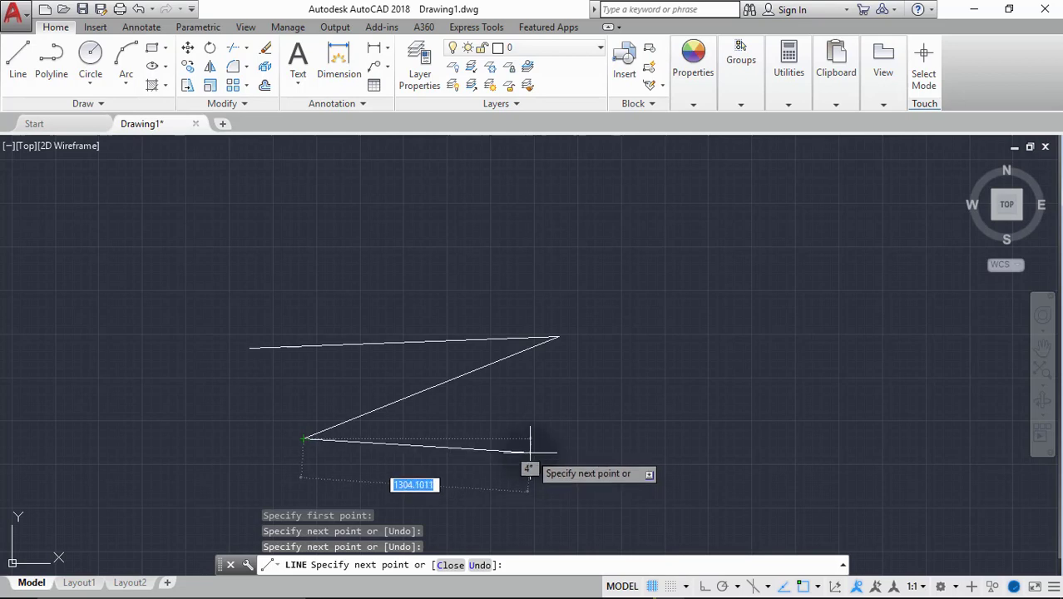
{"action": "left_click", "coordinate": [479, 566]}
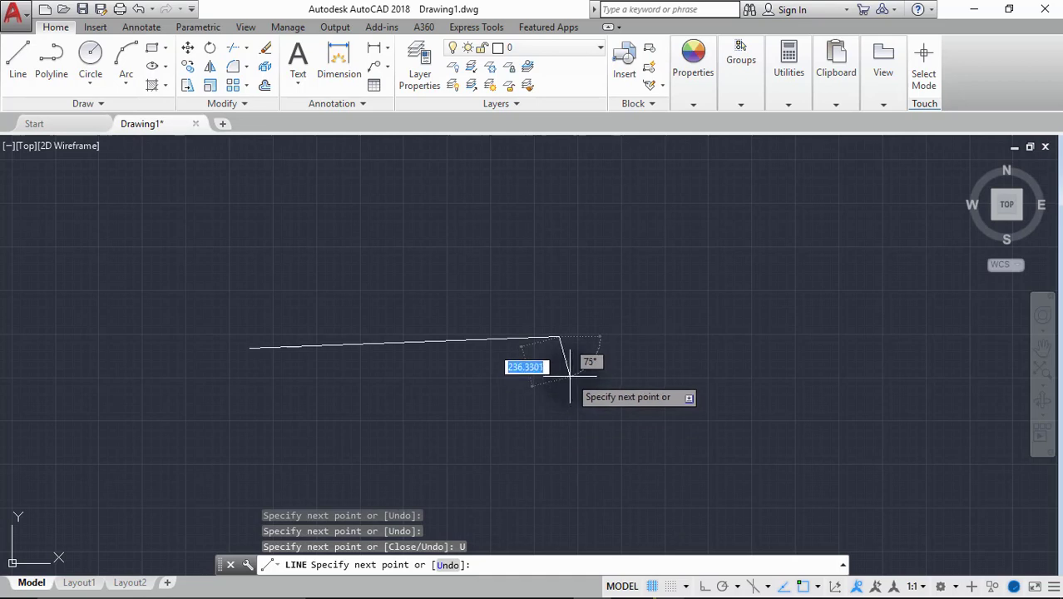
{"action": "left_click", "coordinate": [350, 435]}
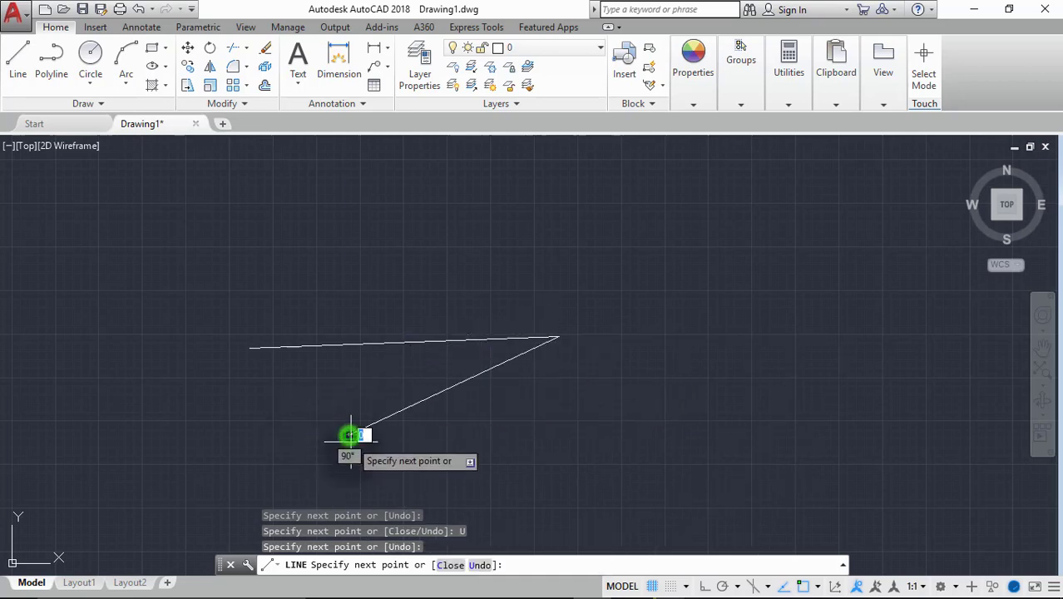
{"action": "left_click", "coordinate": [449, 565]}
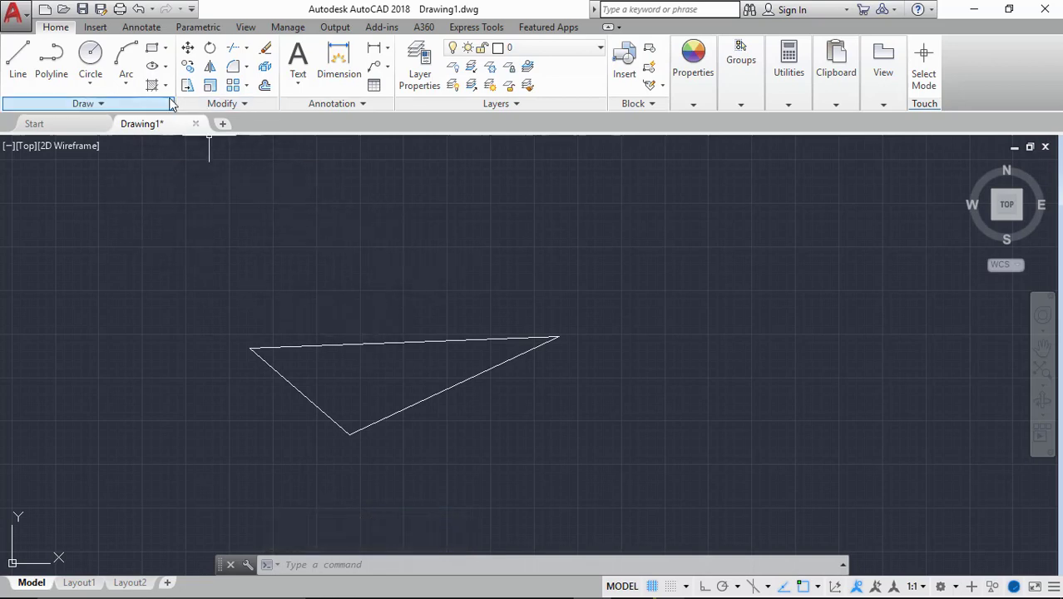
- Try to draw a rectangle beside the triangle using the Area option, with an area of 1200 and dimensions calculated from length
{"action": "left_click", "coordinate": [152, 54]}
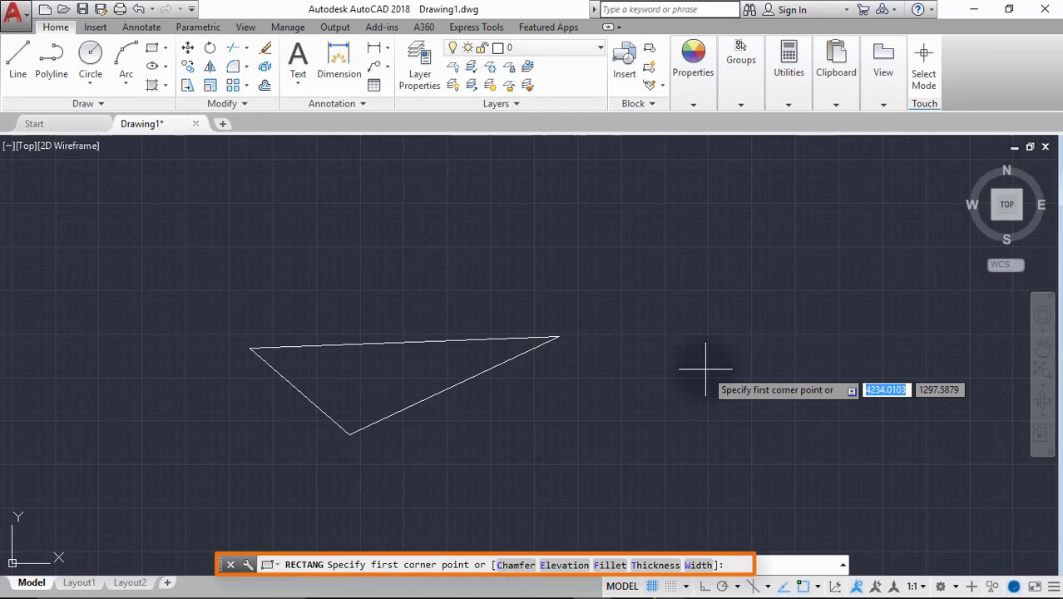
{"action": "left_click", "coordinate": [698, 321]}
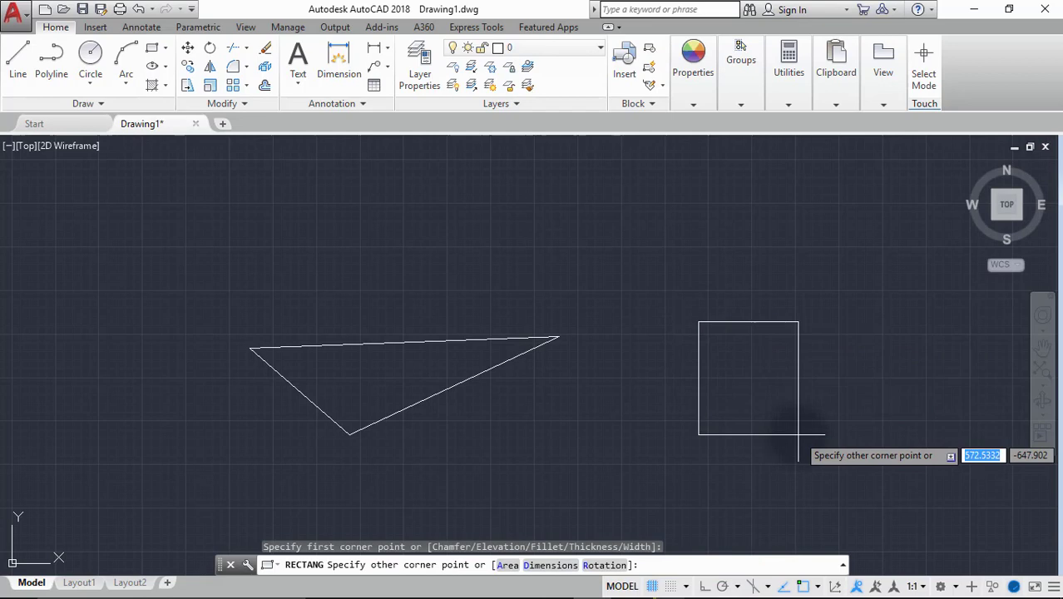
{"action": "left_click", "coordinate": [505, 565]}
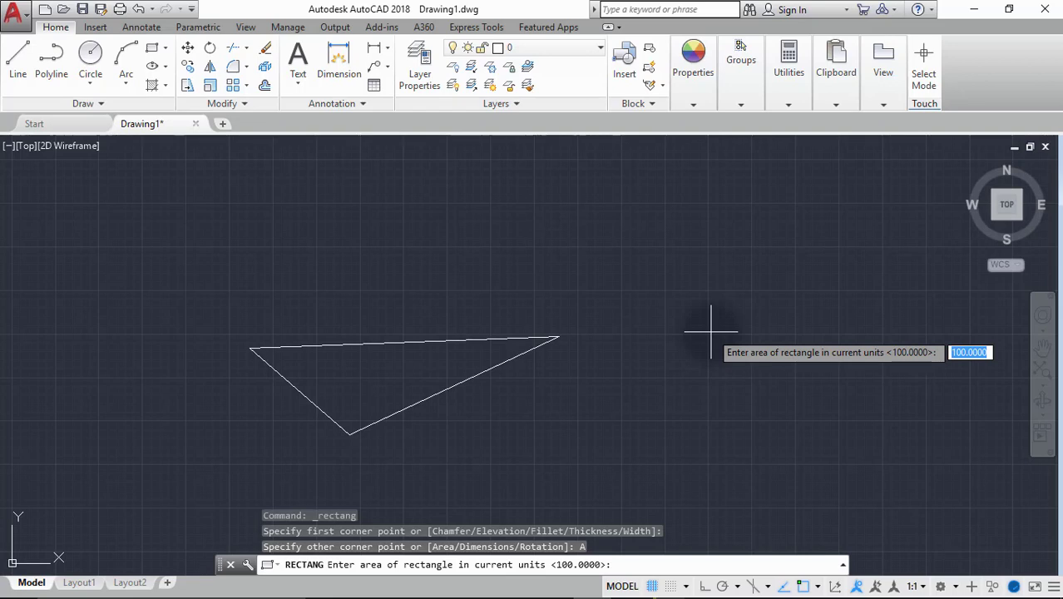
{"action": "type", "text": "12"}
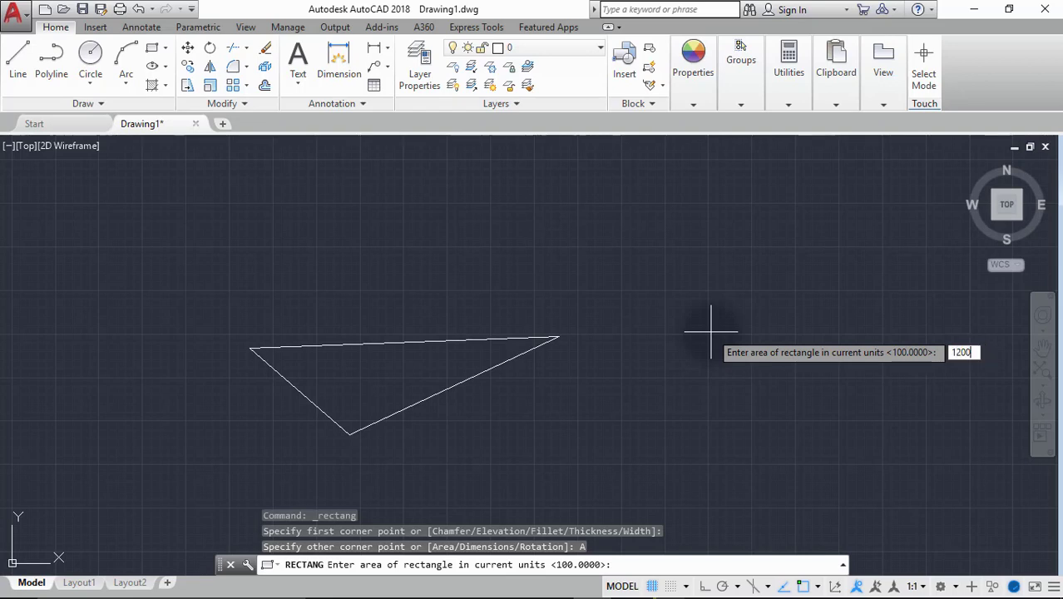
{"action": "key", "text": "Return"}
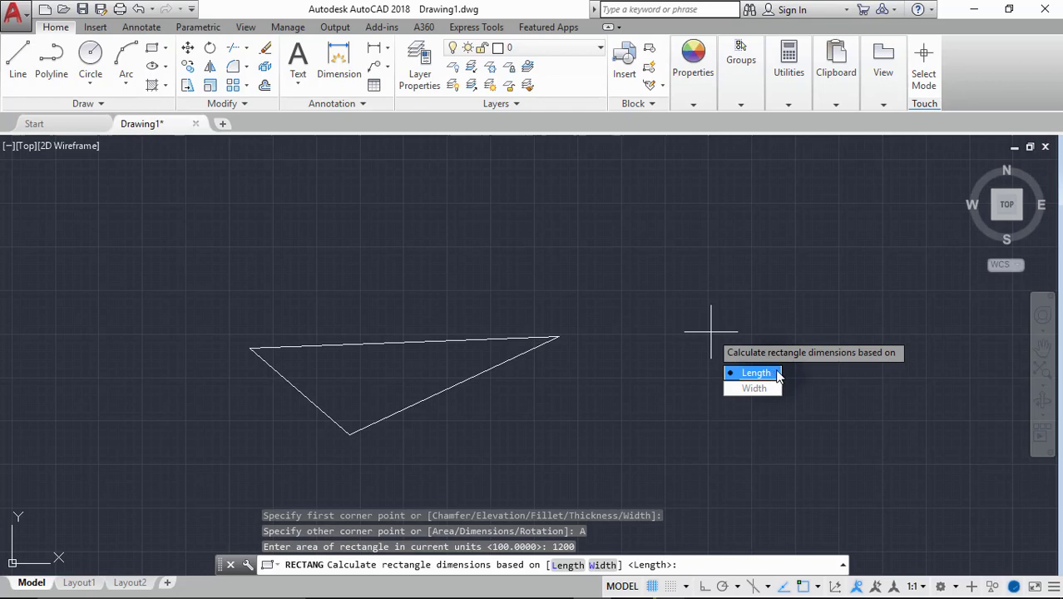
{"action": "left_click", "coordinate": [754, 372]}
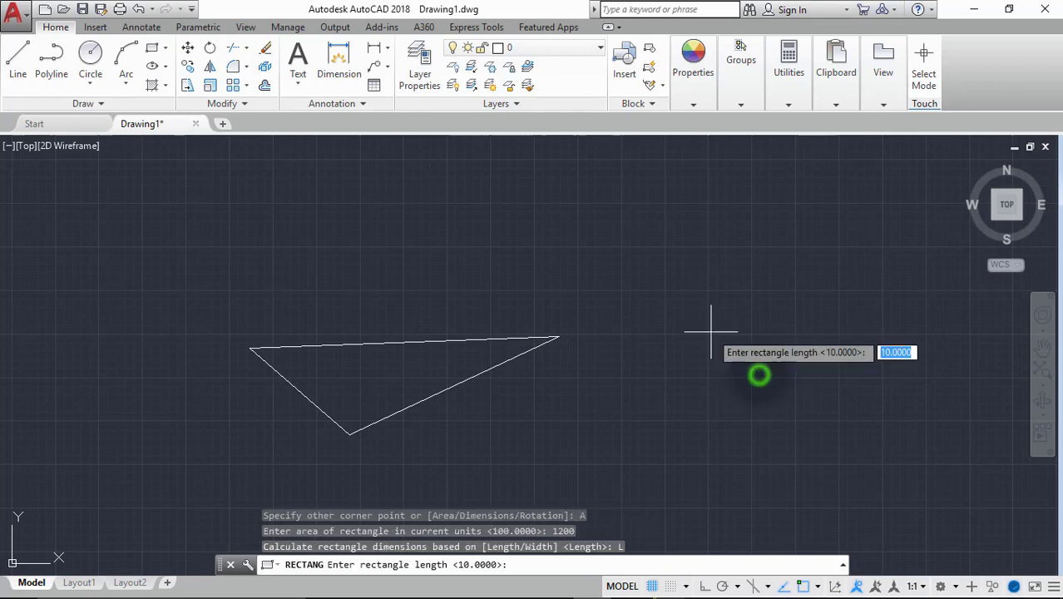
{"action": "left_click", "coordinate": [709, 329]}
{"action": "left_click", "coordinate": [709, 329]}
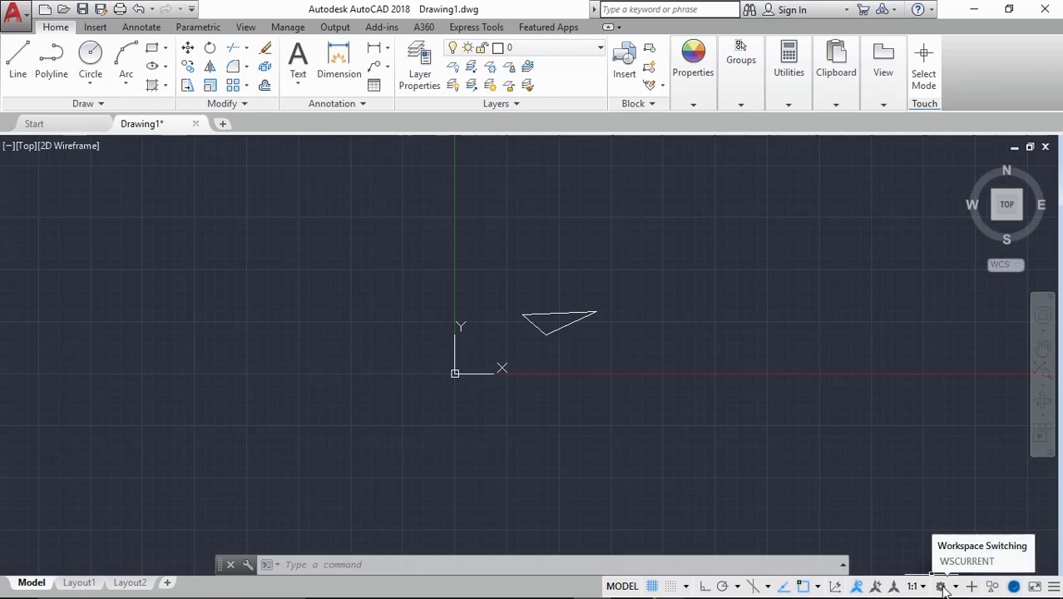
- Turn on Ortho mode and test it by starting a vertical and a horizontal line beside the triangle, cancelling both
{"action": "left_click", "coordinate": [704, 585]}
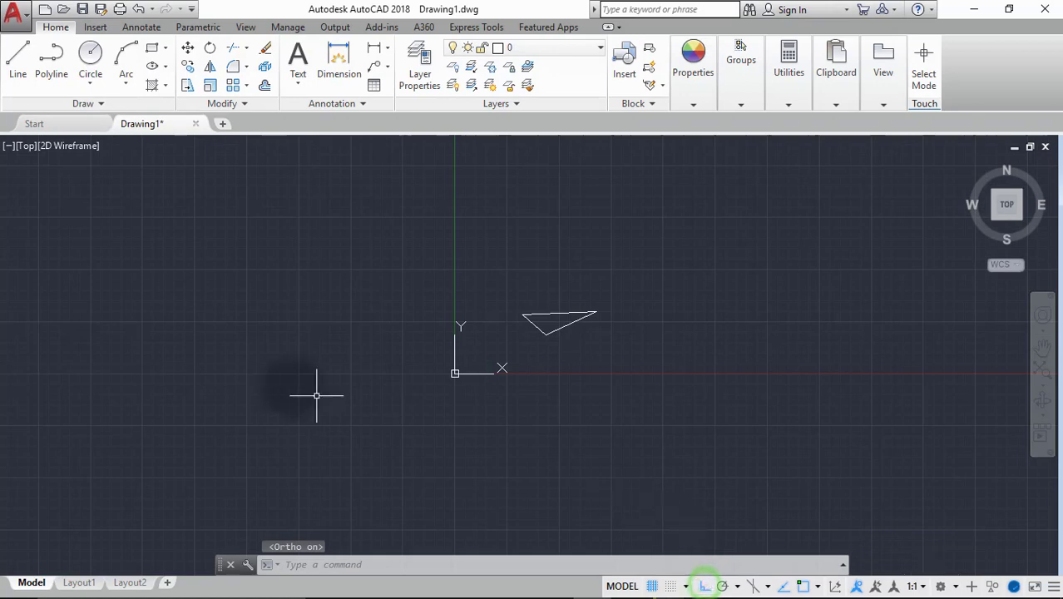
{"action": "left_click", "coordinate": [18, 55]}
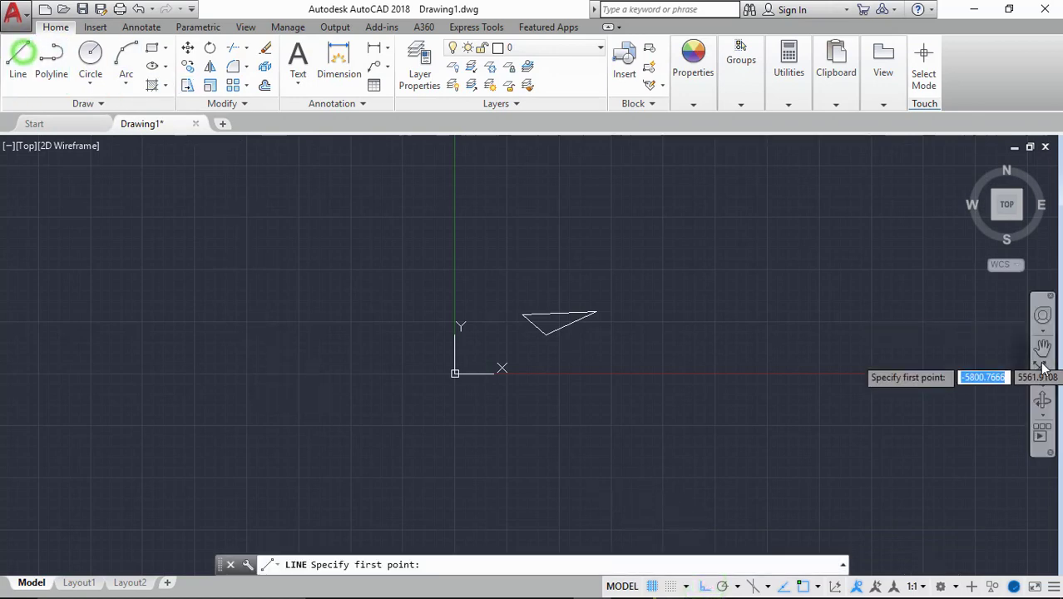
{"action": "left_click", "coordinate": [690, 262]}
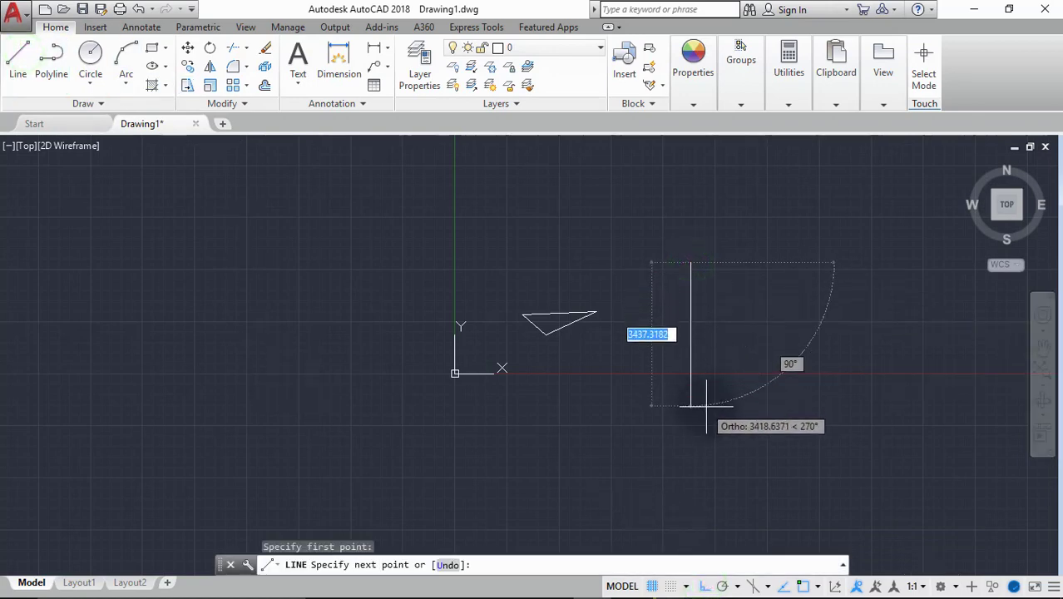
{"action": "key", "text": "Escape"}
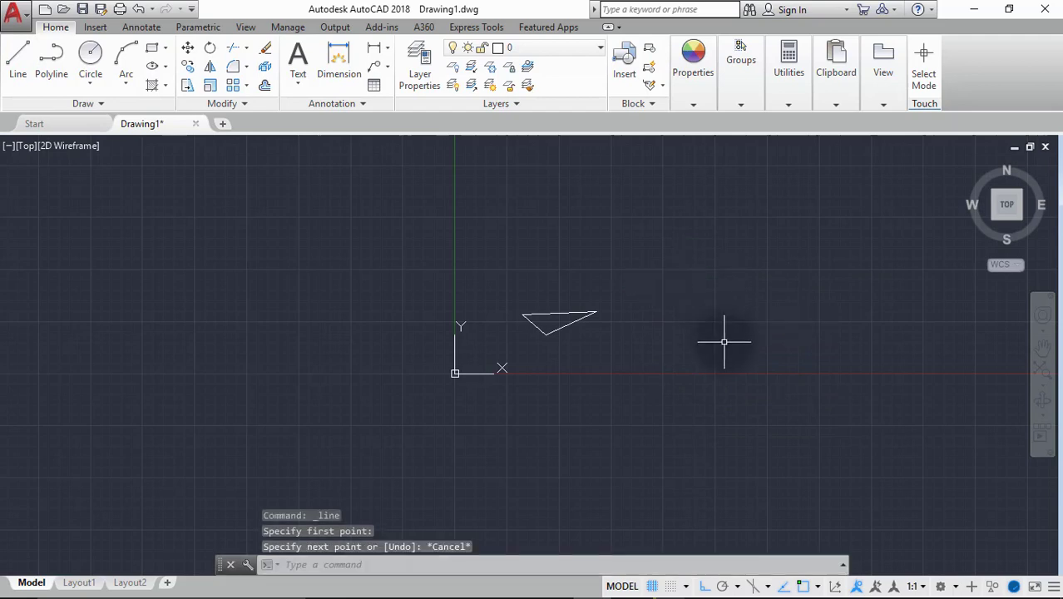
{"action": "right_click", "coordinate": [712, 339]}
{"action": "left_click", "coordinate": [648, 385]}
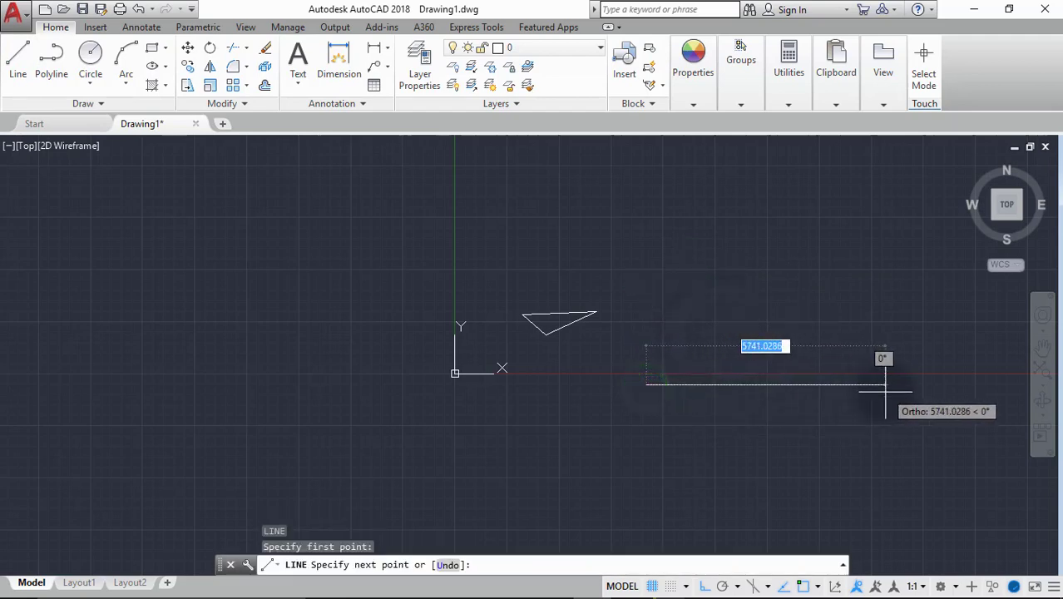
{"action": "key", "text": "Escape"}
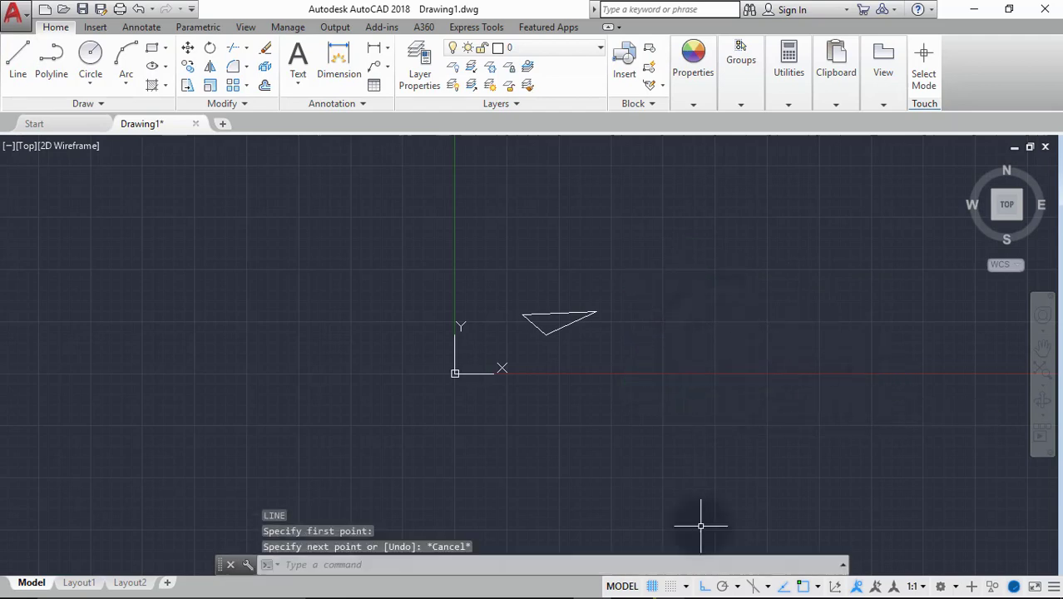
{"action": "left_click", "coordinate": [703, 585]}
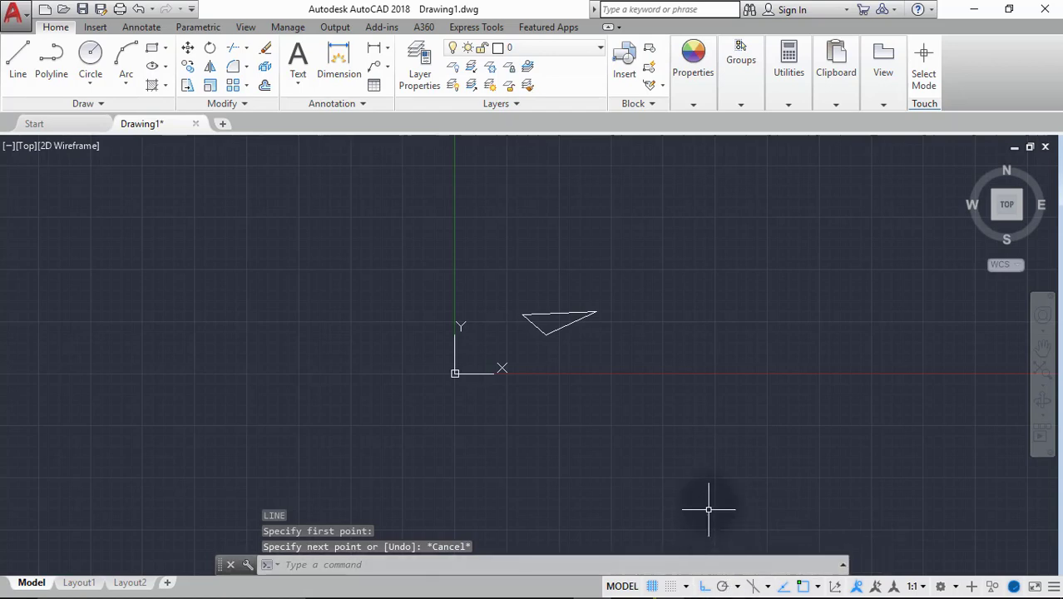
- Switch to the 3D Modeling workspace to view its ribbon tools, and return to the Drafting & Annotation workspace
{"action": "left_click", "coordinate": [941, 586]}
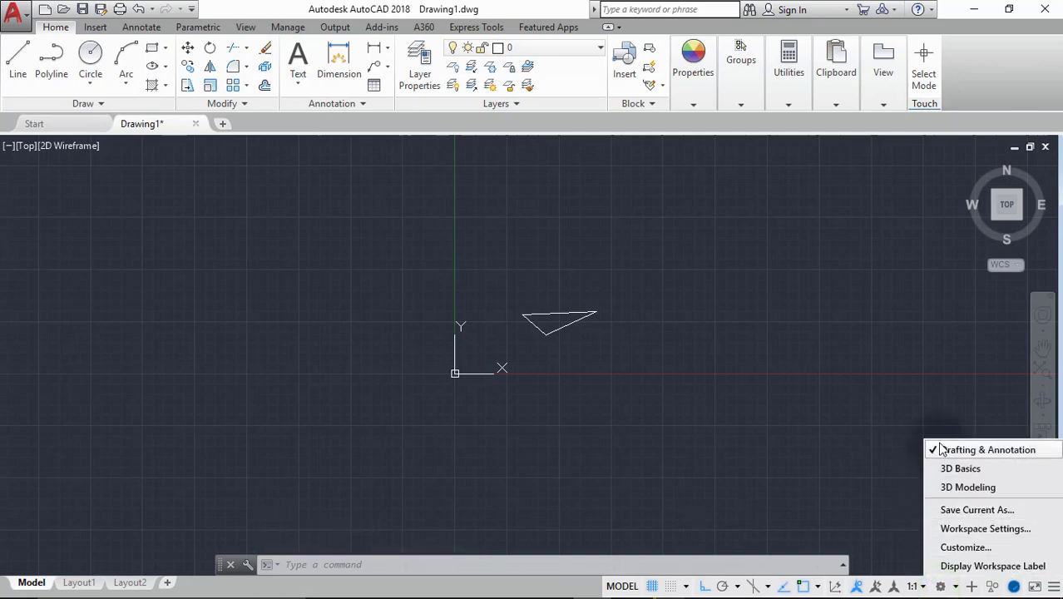
{"action": "left_click", "coordinate": [945, 489]}
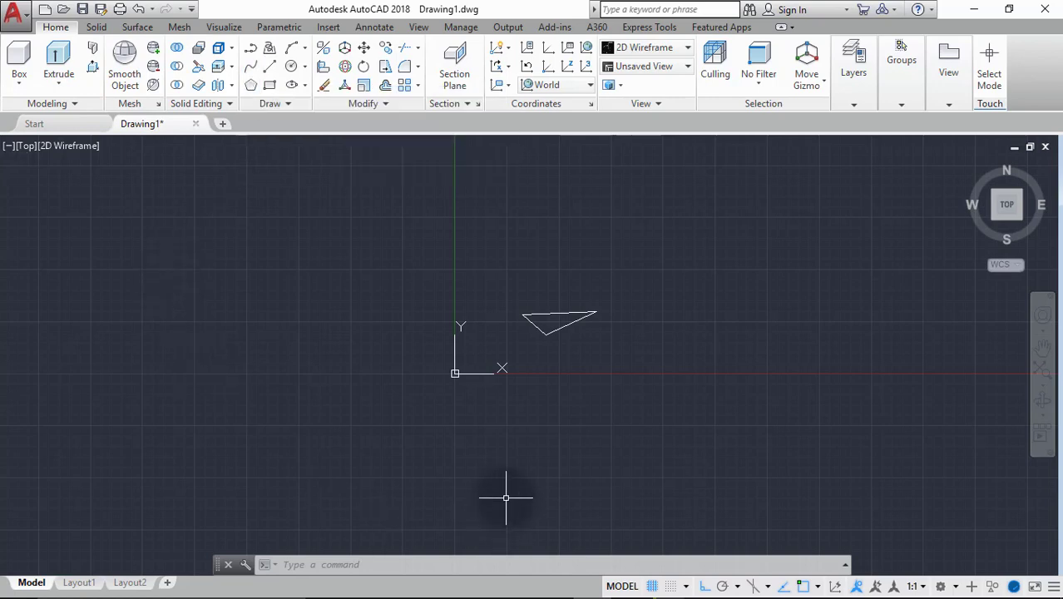
{"action": "left_click", "coordinate": [941, 587]}
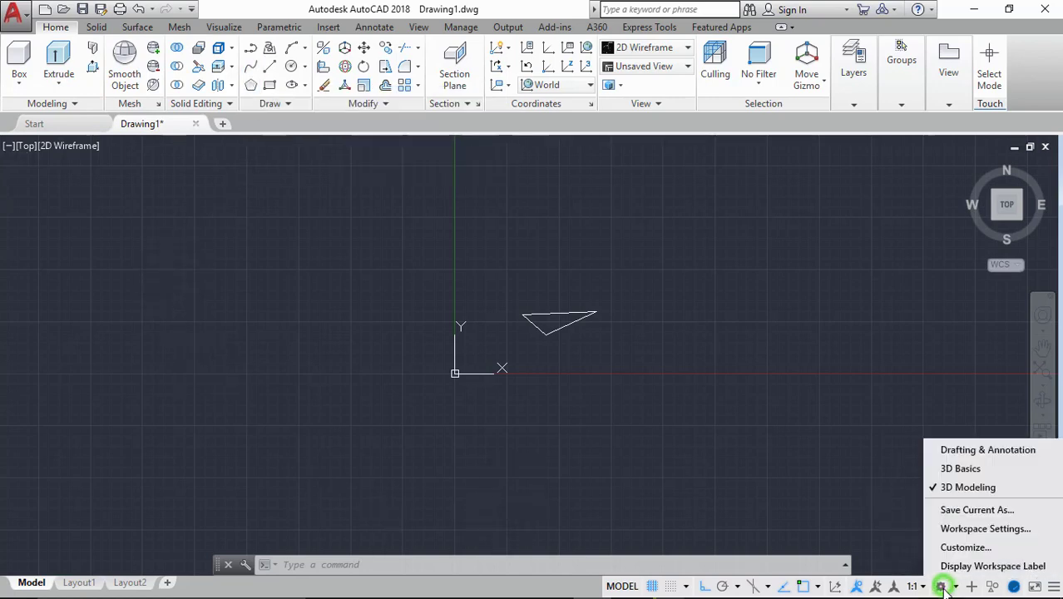
{"action": "left_click", "coordinate": [945, 451]}
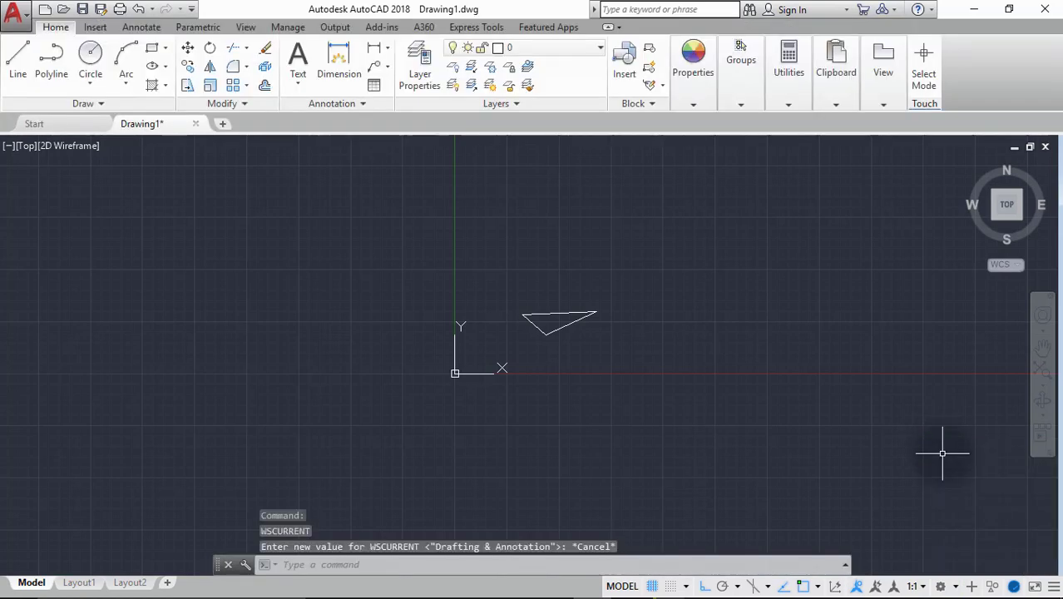